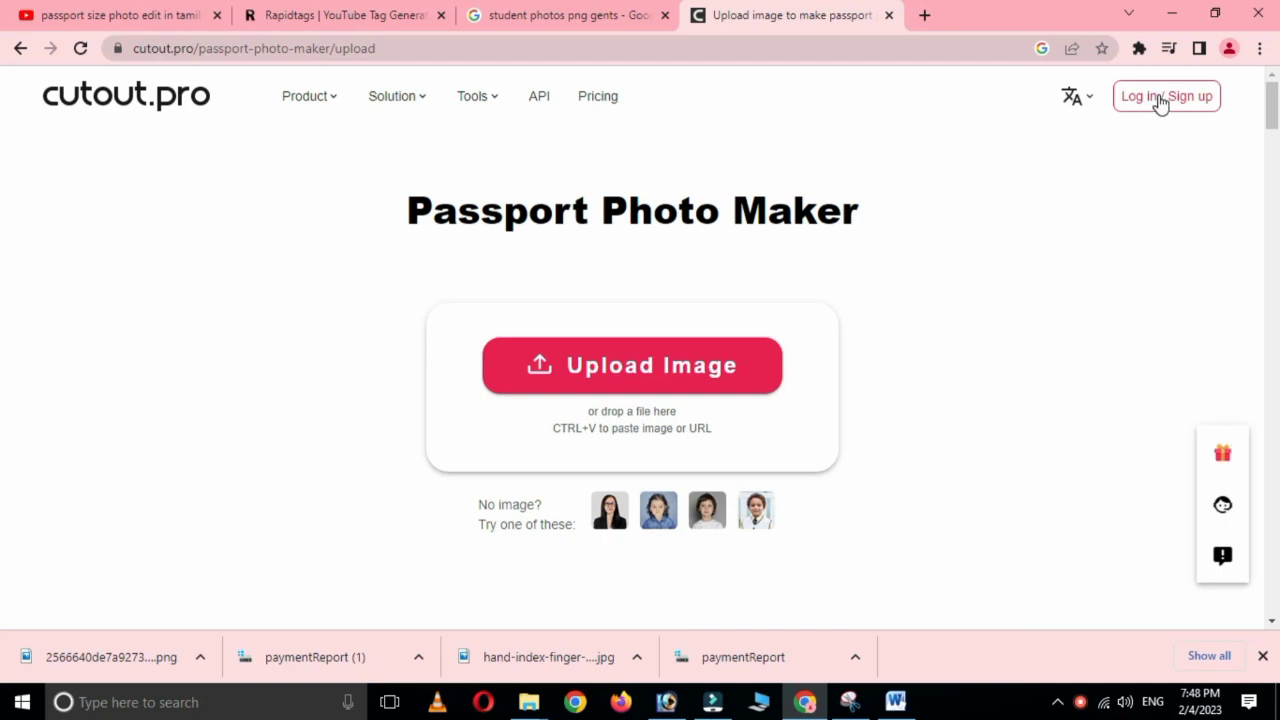
# Bring up the cutout.pro log-in and sign-up options on the Passport Photo Maker page.
pyautogui.click(1158, 100)
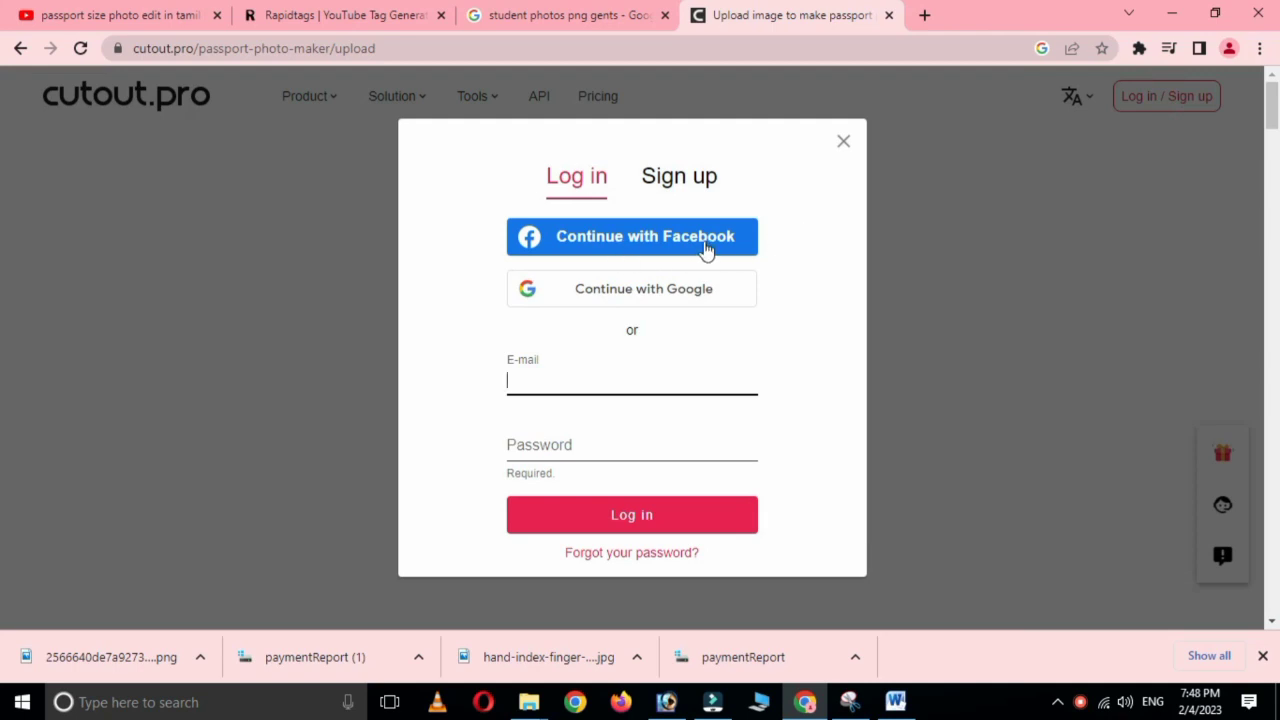
# Sign in to cutout.pro with Google, confirming the account e-mail and entering its password.
pyautogui.click(652, 289)
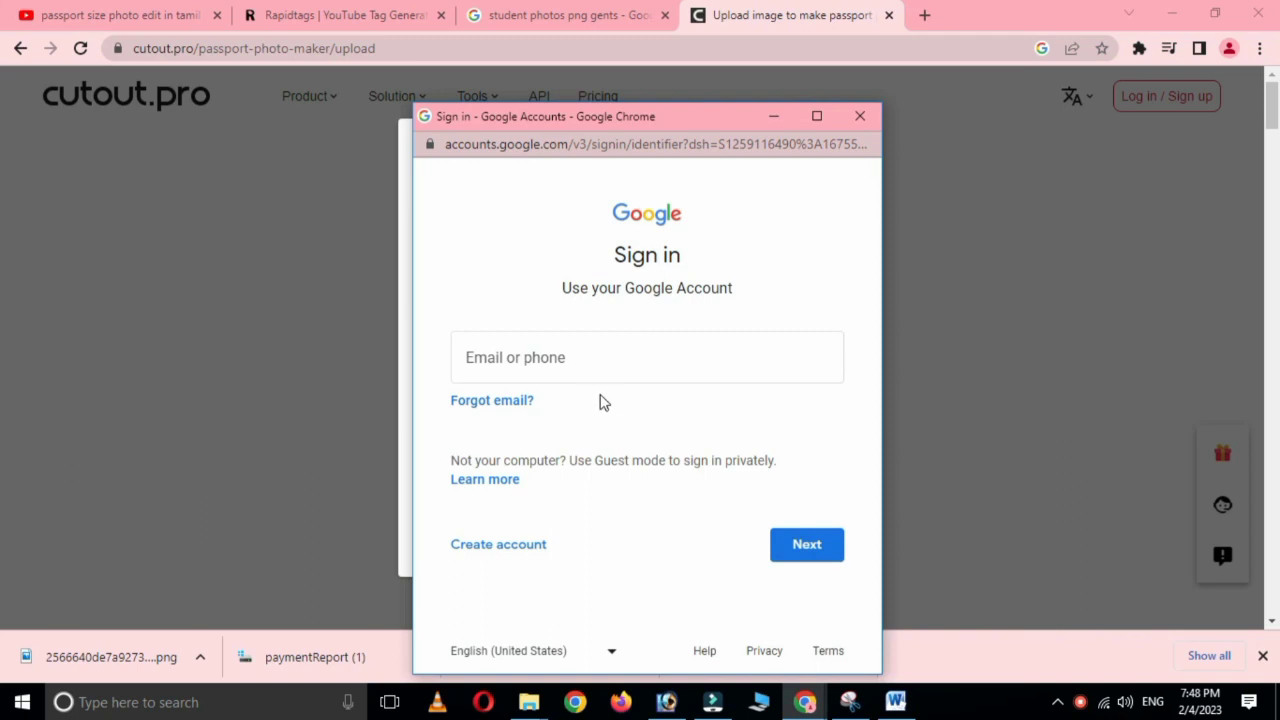
pyautogui.write('151')
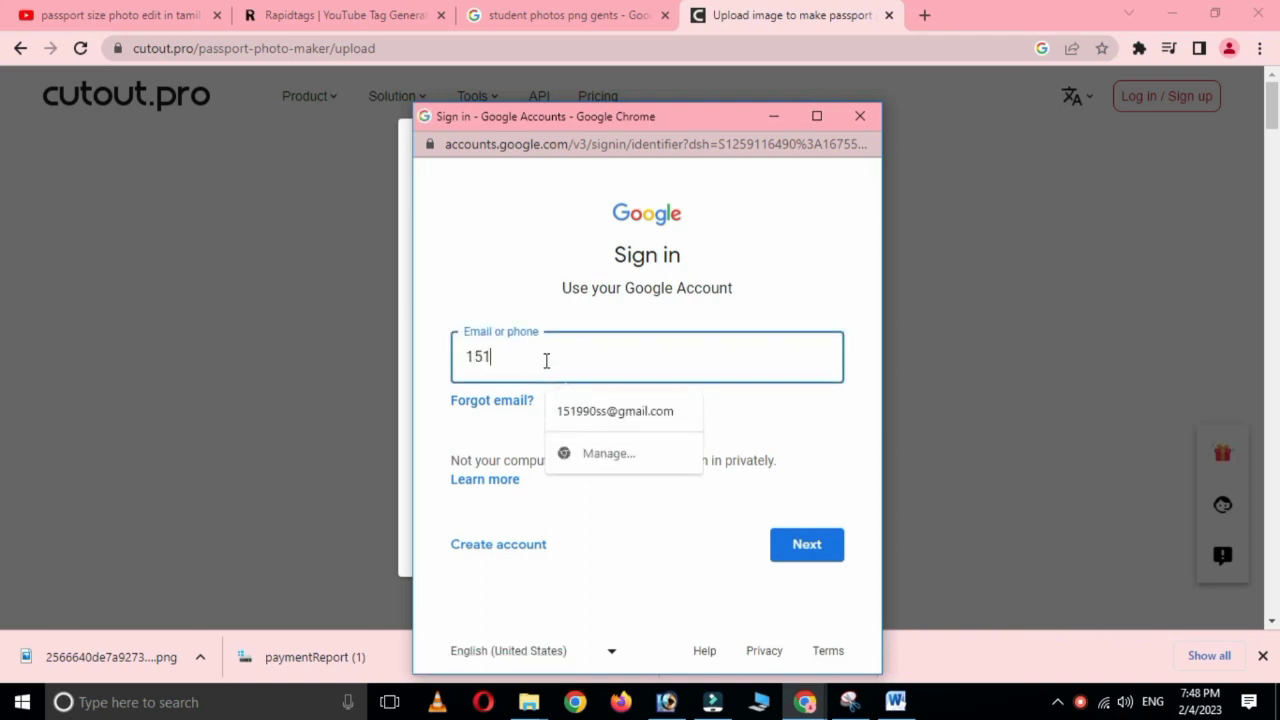
pyautogui.click(576, 413)
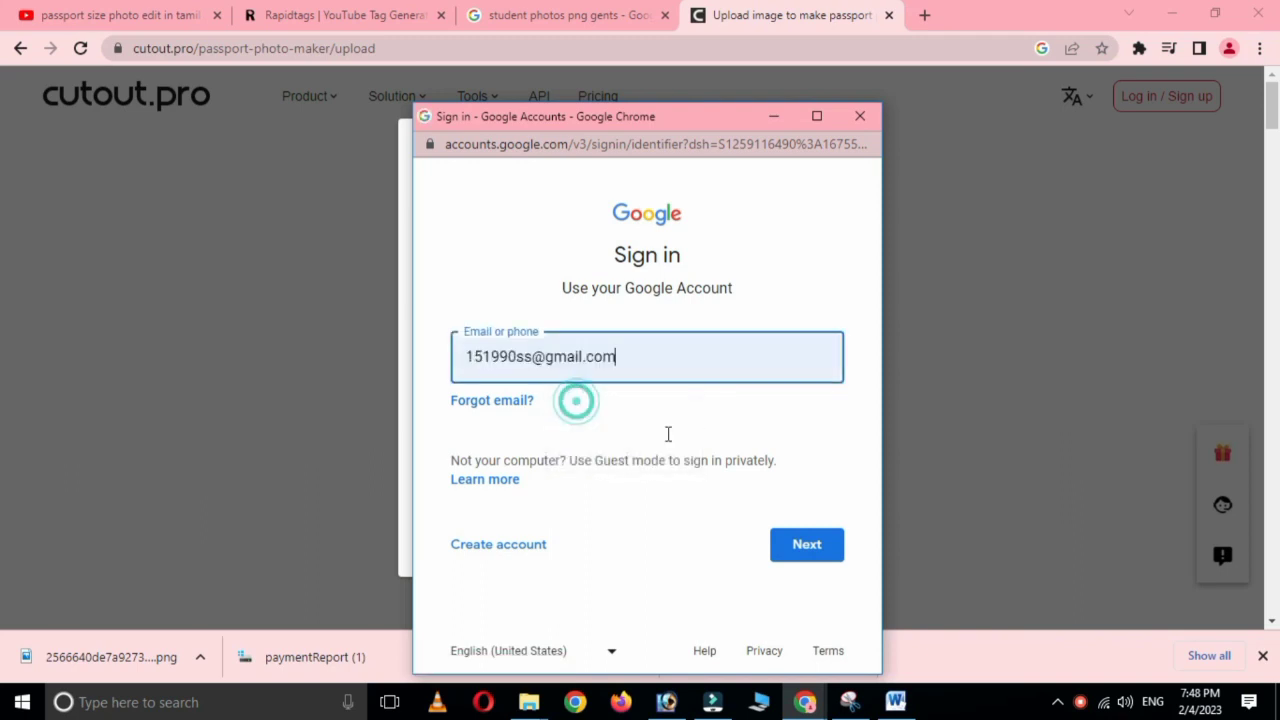
pyautogui.click(806, 545)
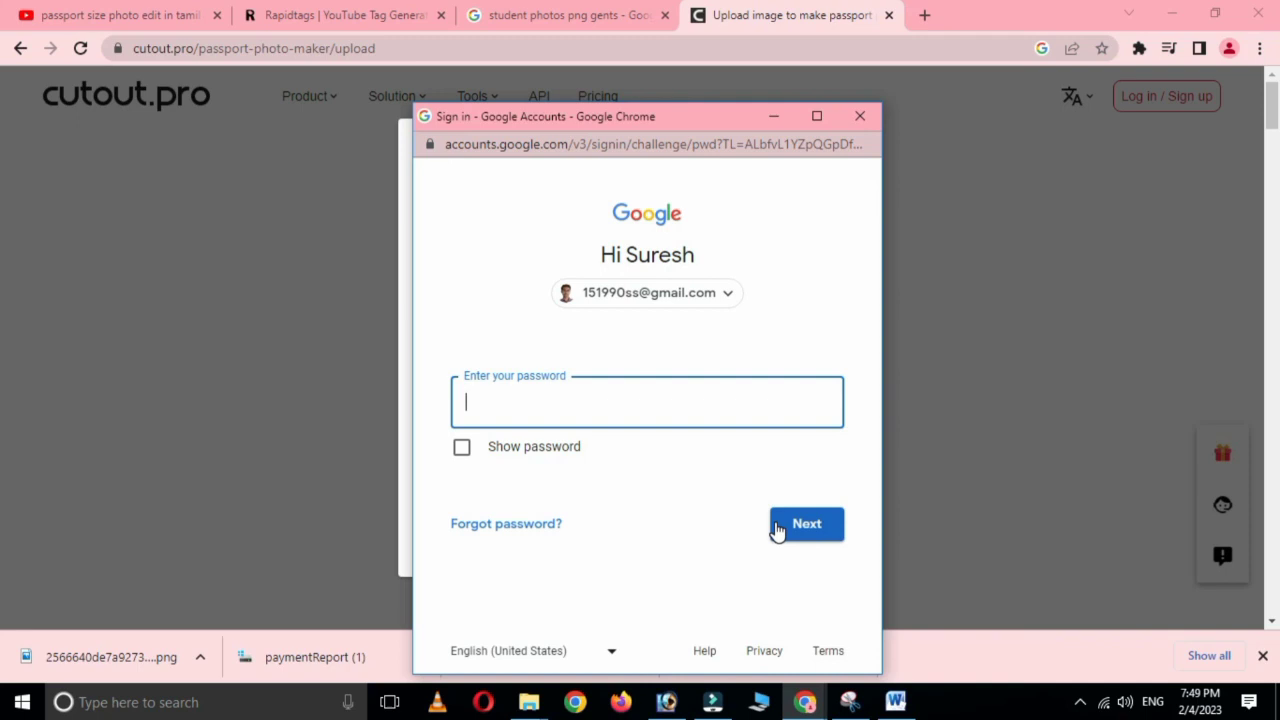
pyautogui.click(795, 526)
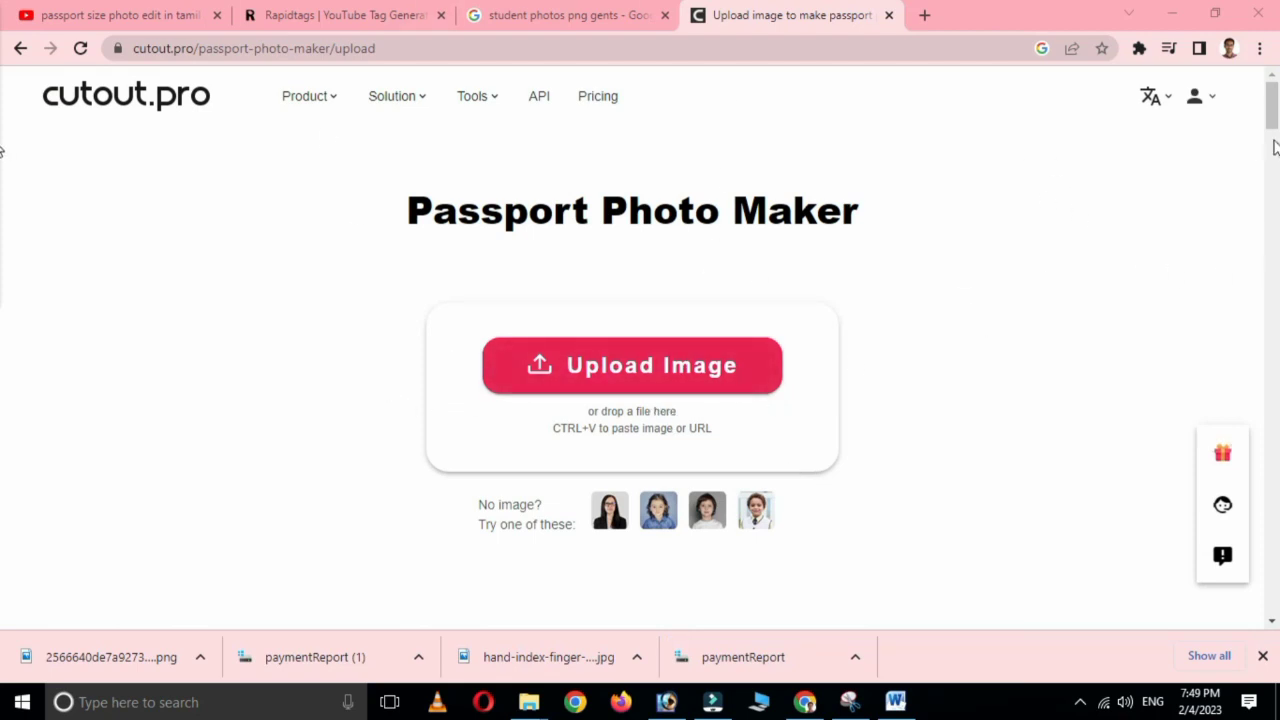
# Upload the smiling man's portrait file from the Desktop to Passport Photo Maker.
pyautogui.click(620, 367)
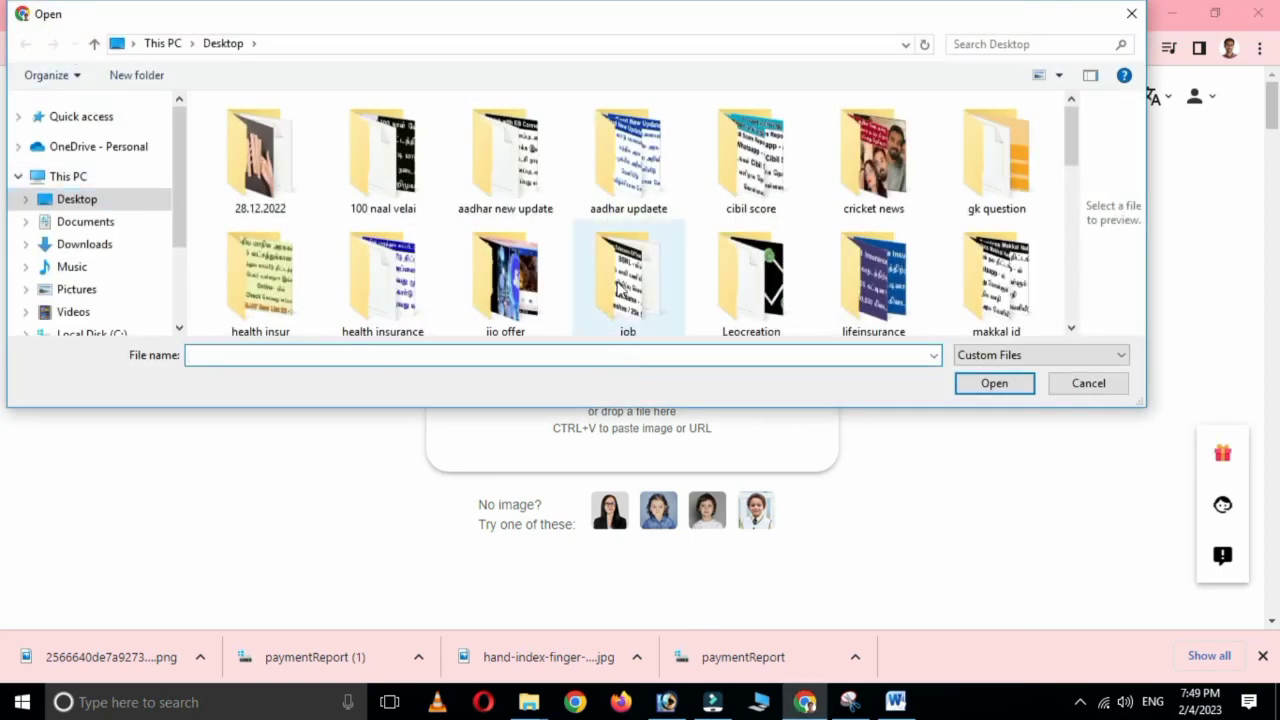
pyautogui.scroll(-10, 620, 290)
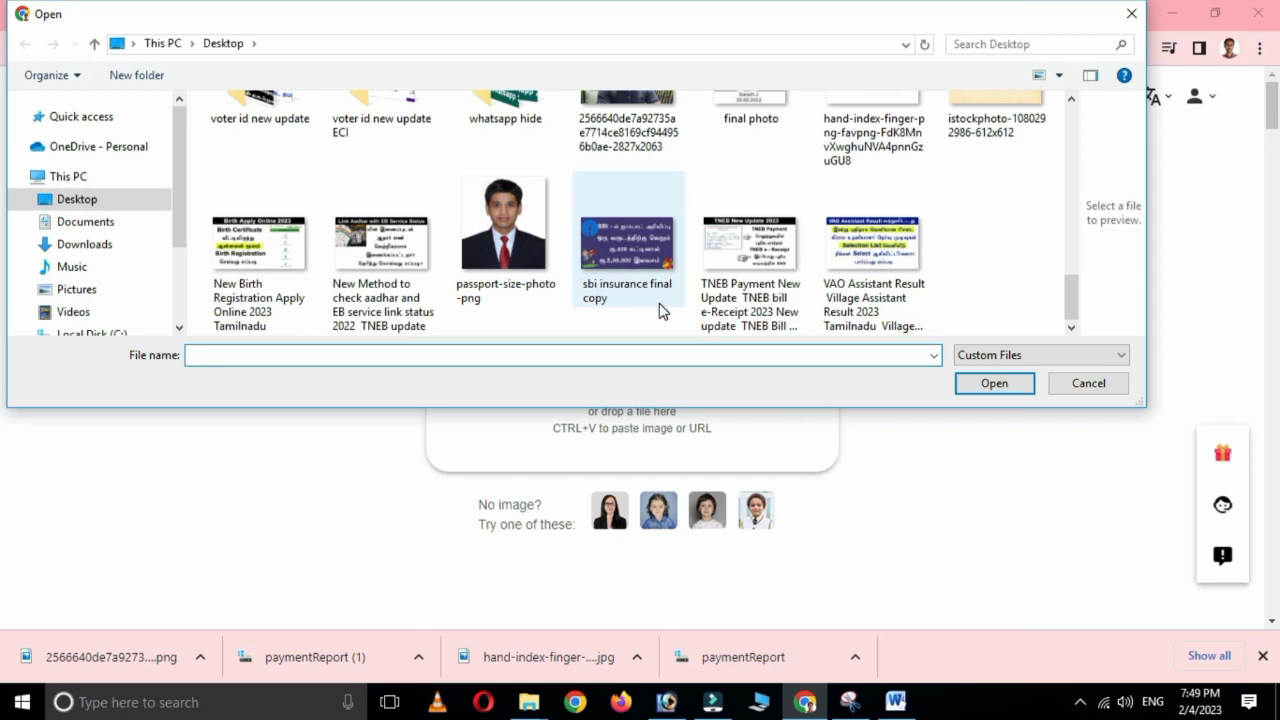
pyautogui.scroll(1, 659, 311)
pyautogui.click(640, 150)
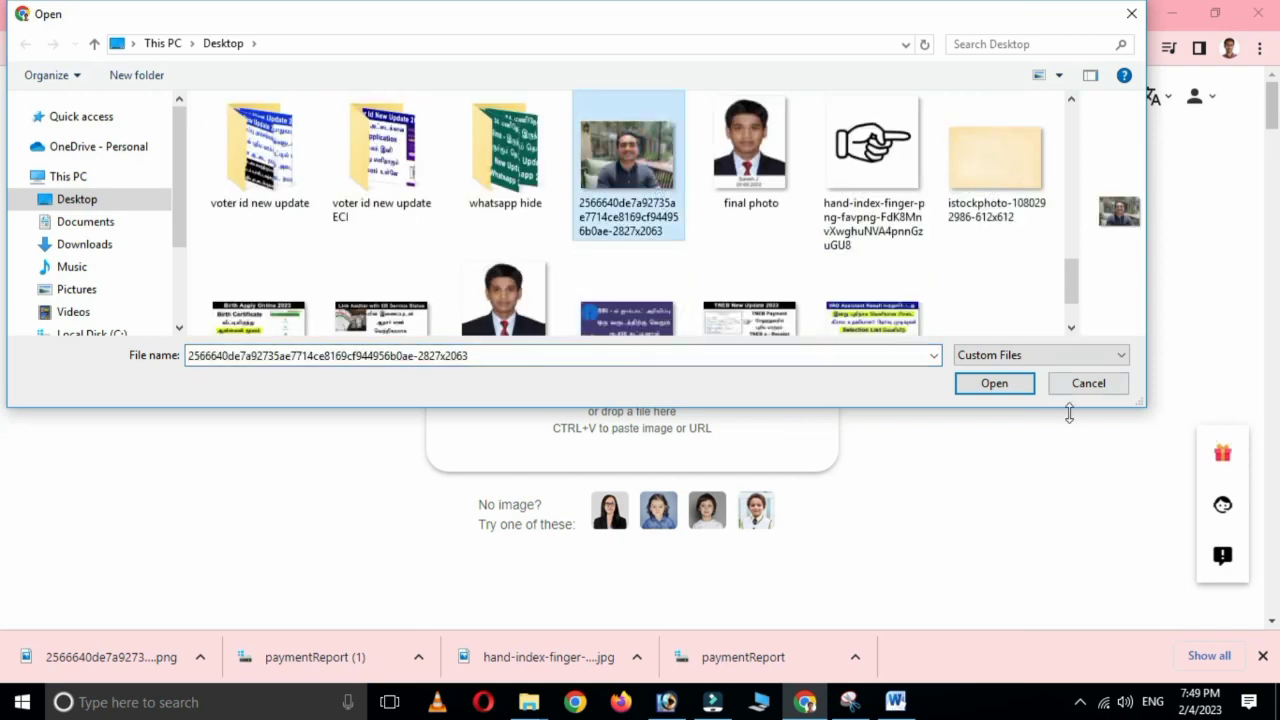
pyautogui.click(995, 384)
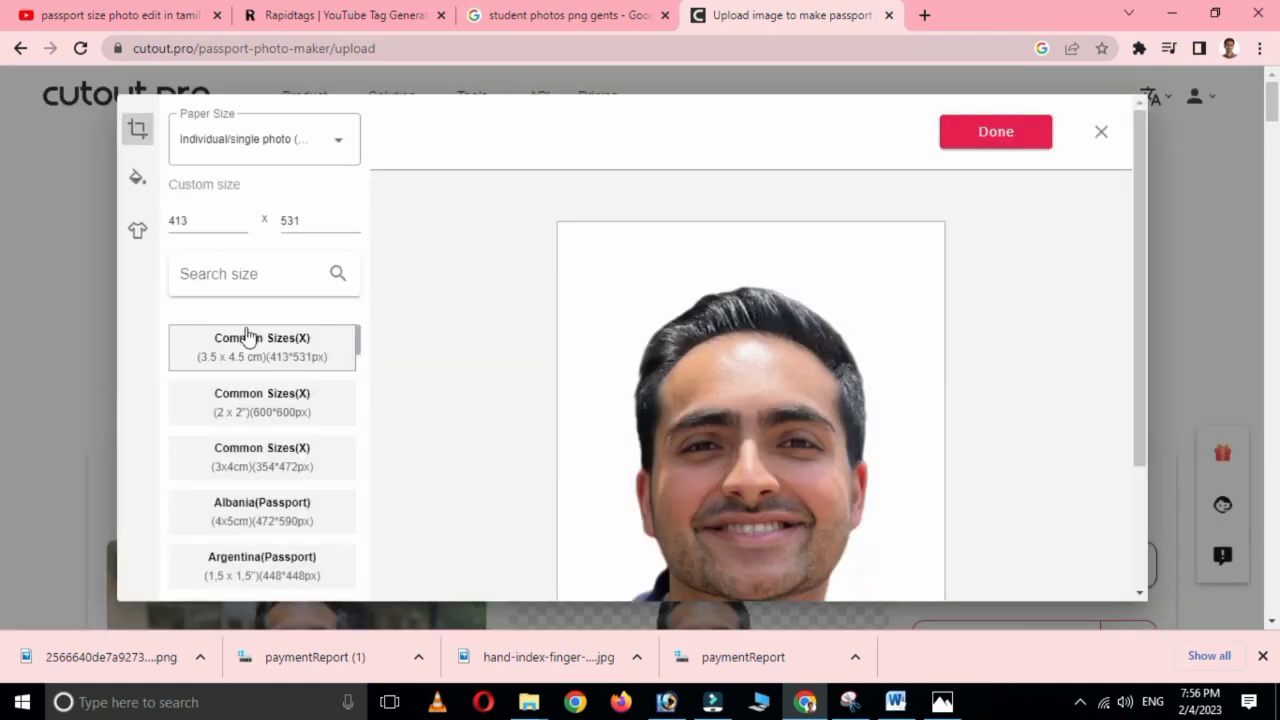
pyautogui.scroll(-2, 760, 491)
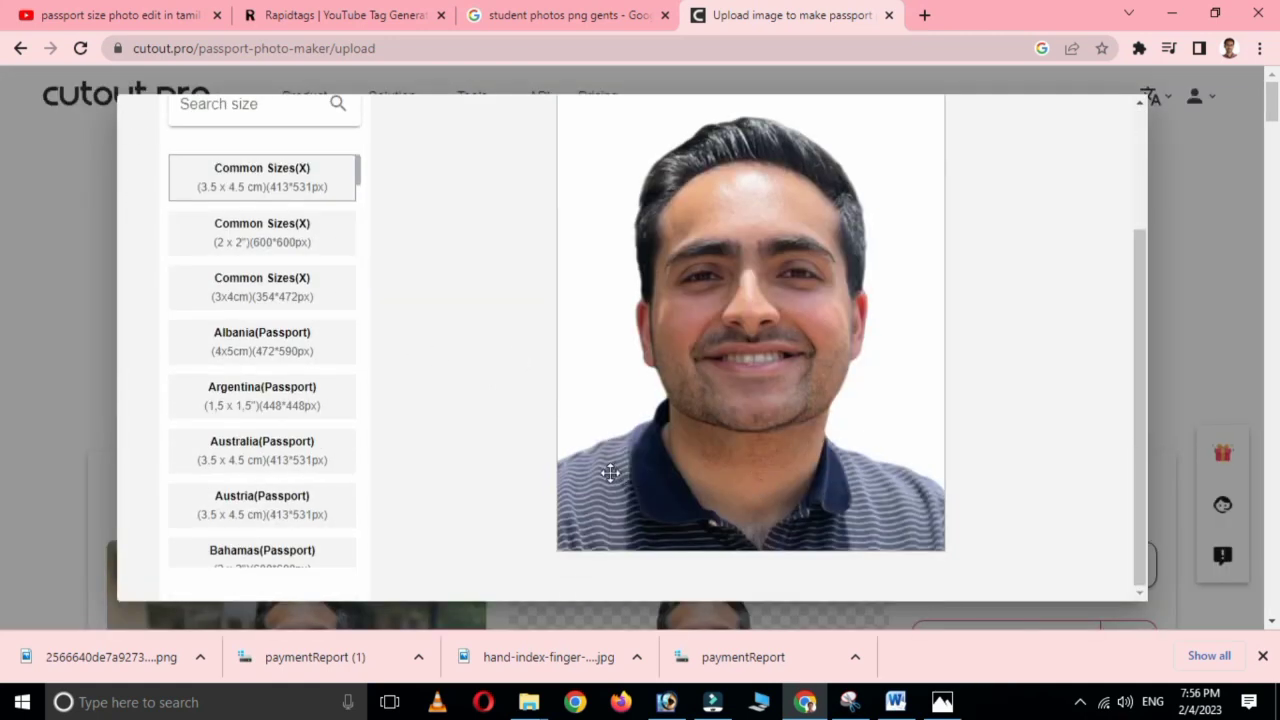
pyautogui.scroll(1, 610, 473)
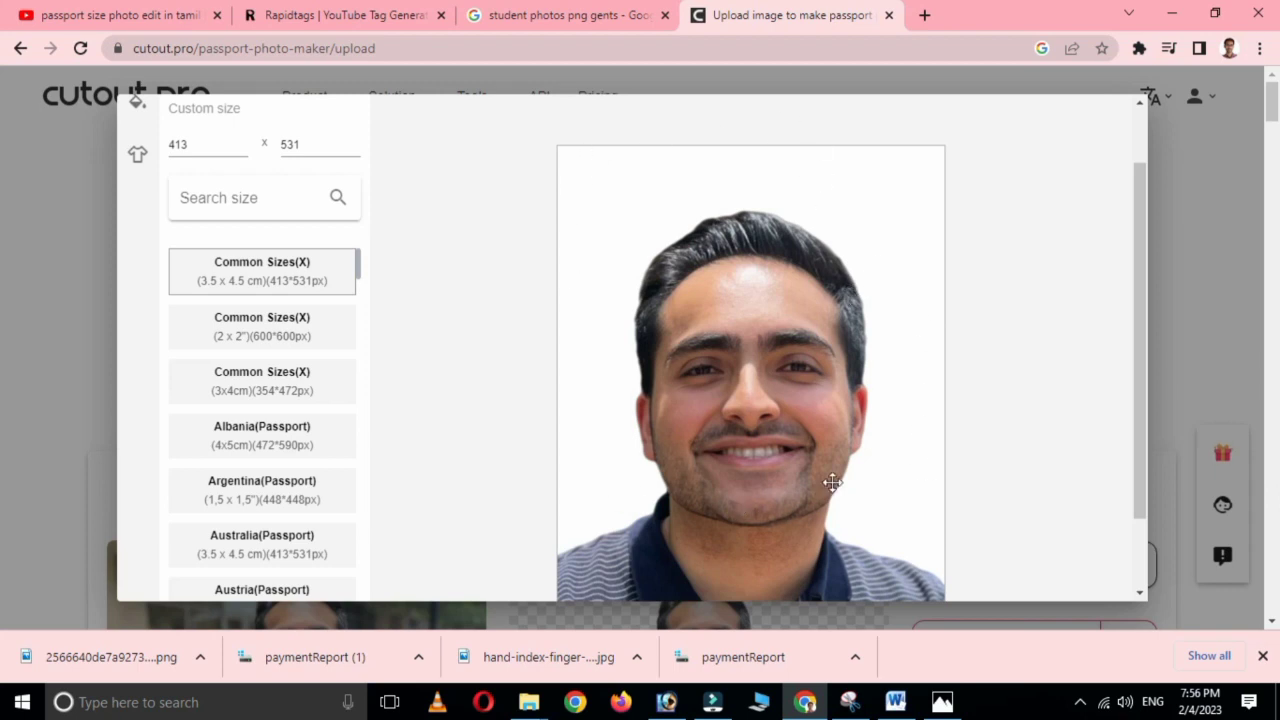
pyautogui.click(942, 702)
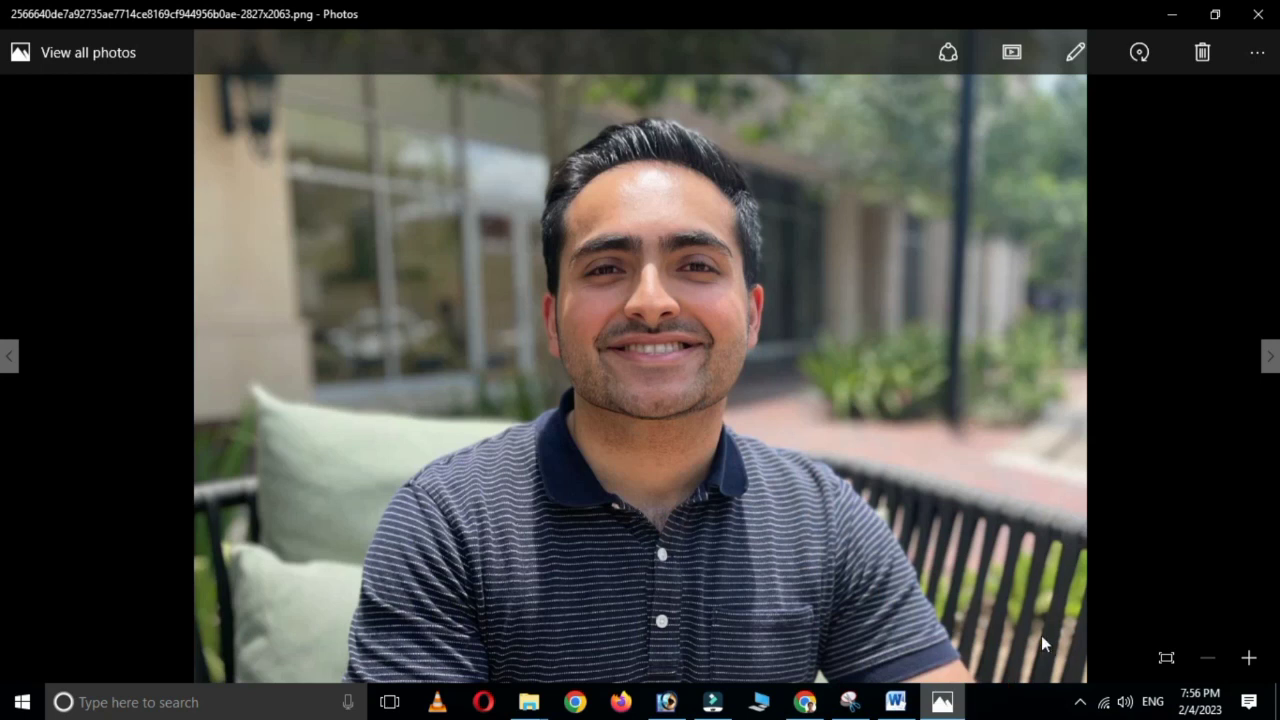
pyautogui.click(805, 702)
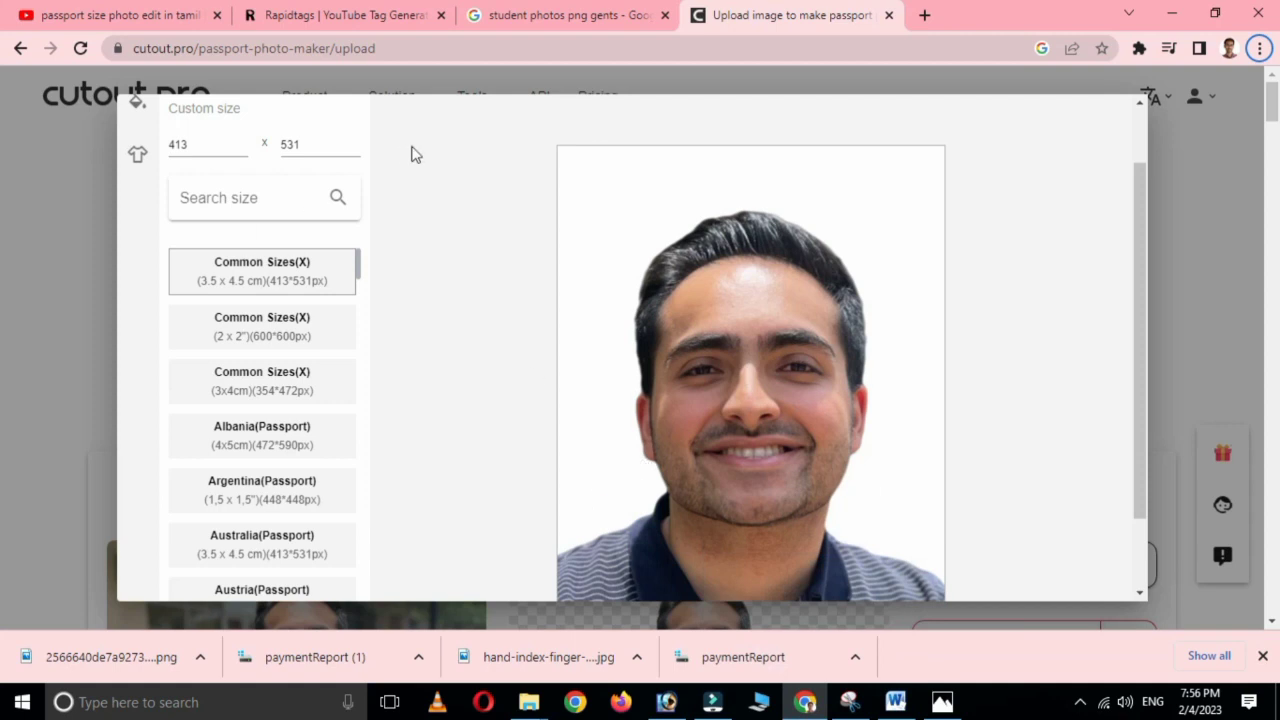
# Set the paper size to Individual/single photo.
pyautogui.scroll(1, 416, 153)
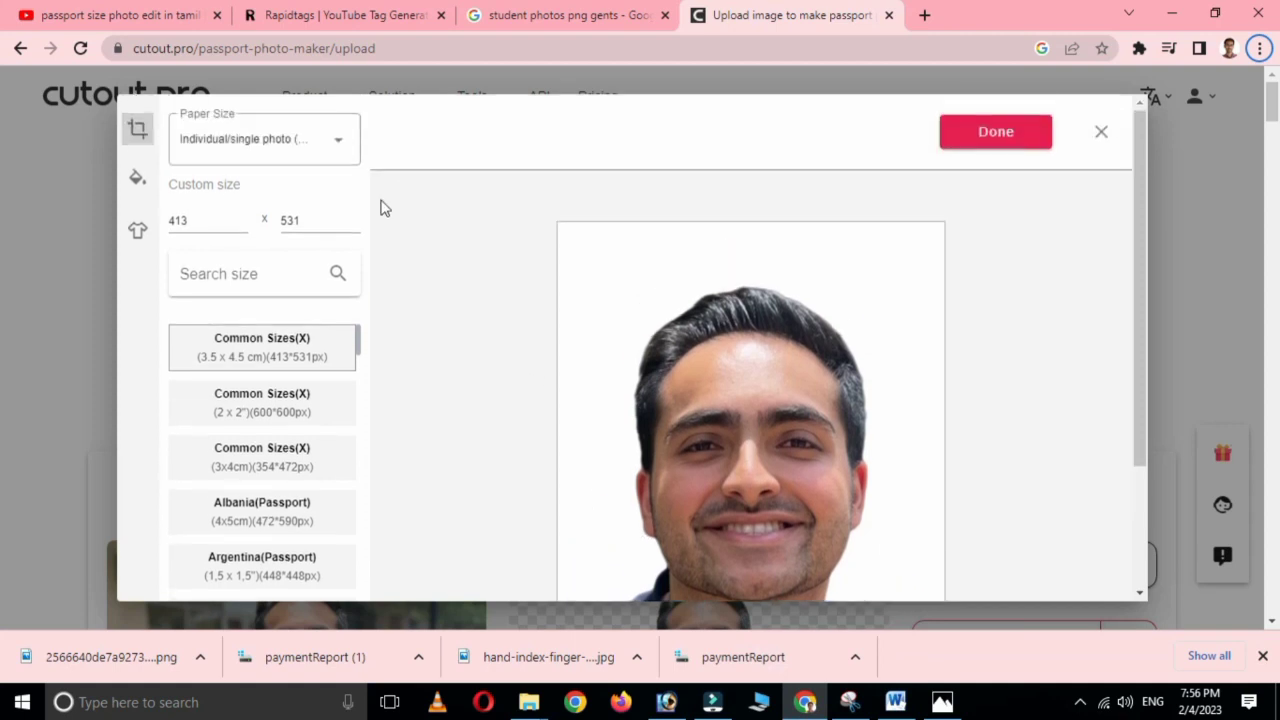
pyautogui.click(334, 143)
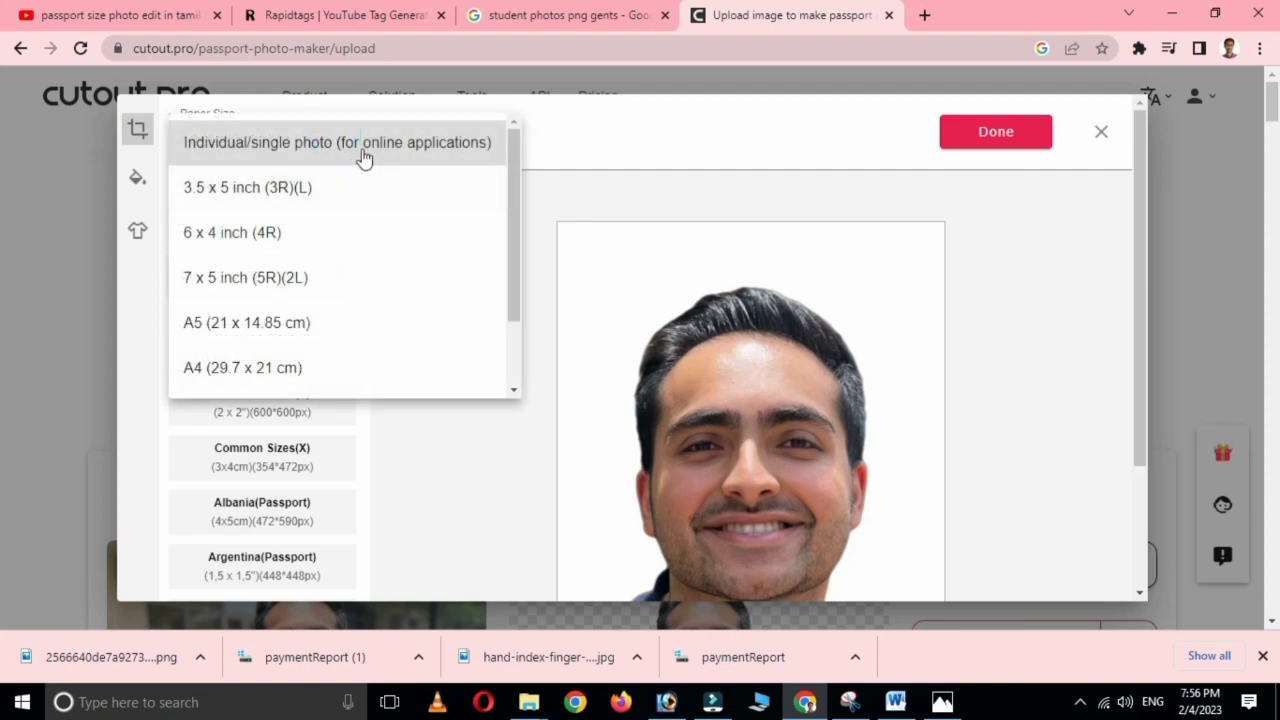
pyautogui.click(347, 143)
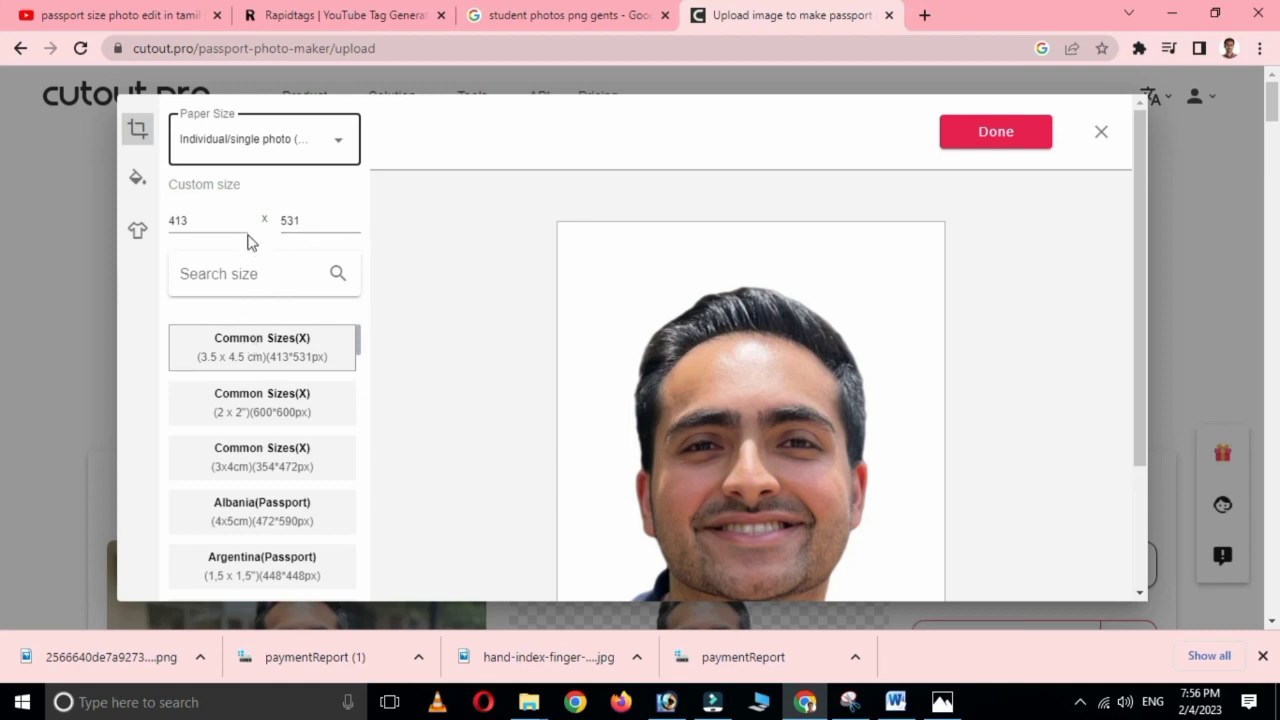
# Browse the passport size list, then bring up the background colour swatches.
pyautogui.scroll(-2, 285, 437)
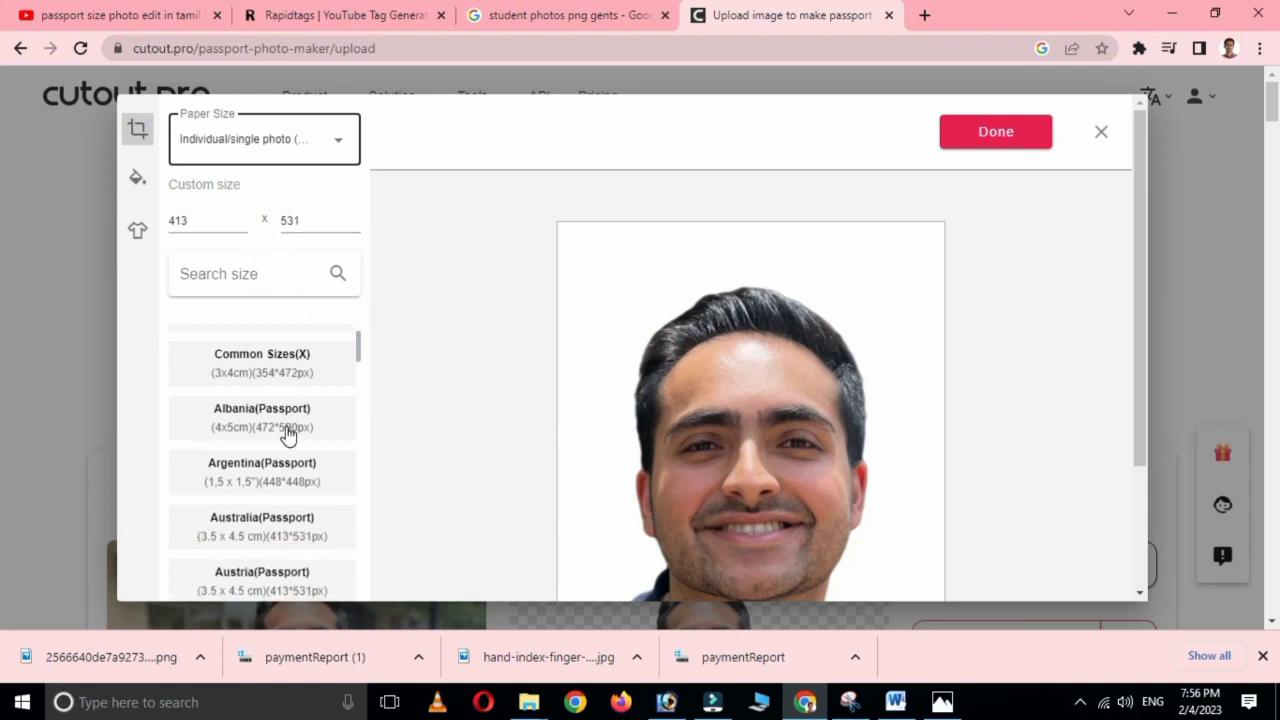
pyautogui.scroll(-3, 287, 437)
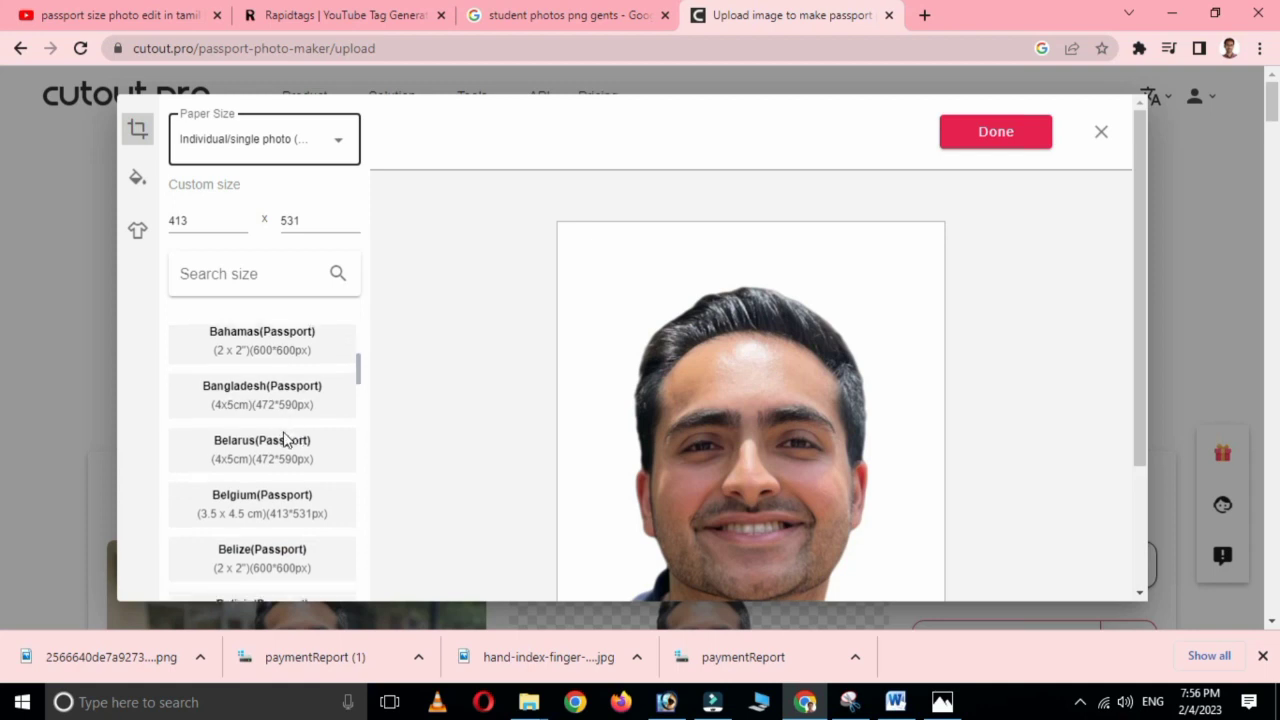
pyautogui.scroll(-2, 285, 440)
pyautogui.scroll(-2, 283, 441)
pyautogui.scroll(-3, 280, 440)
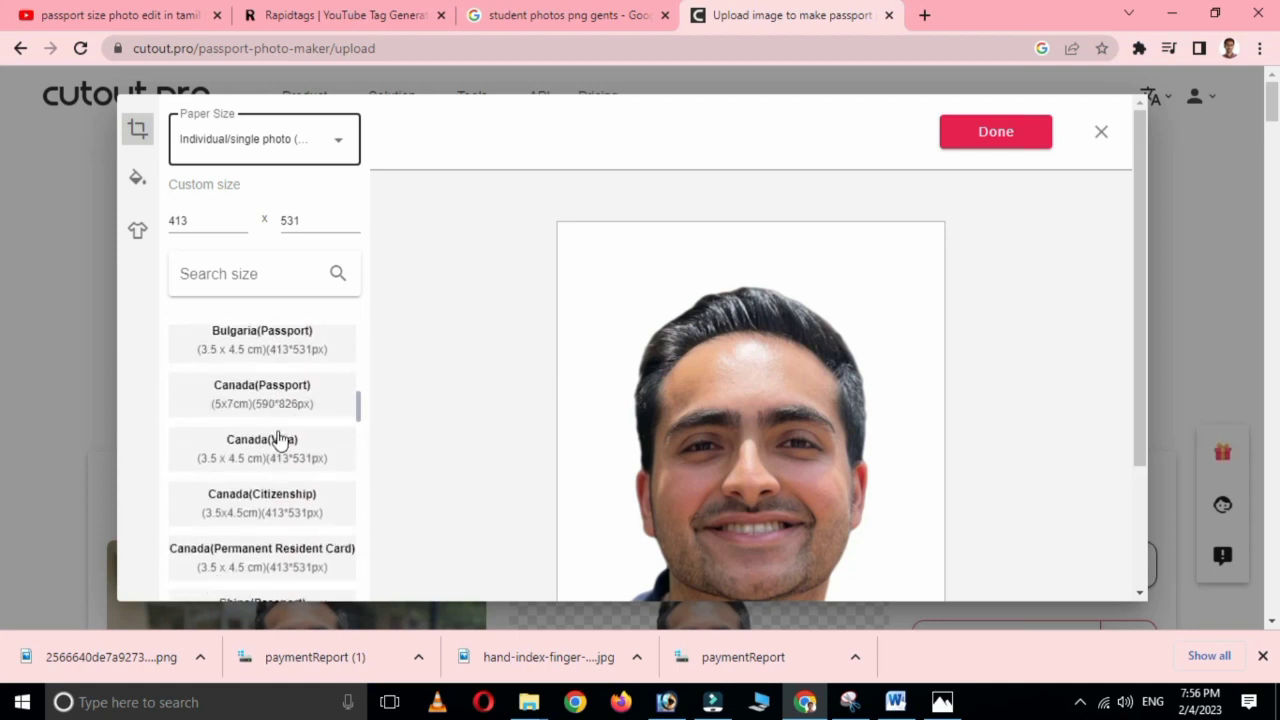
pyautogui.scroll(-2, 278, 440)
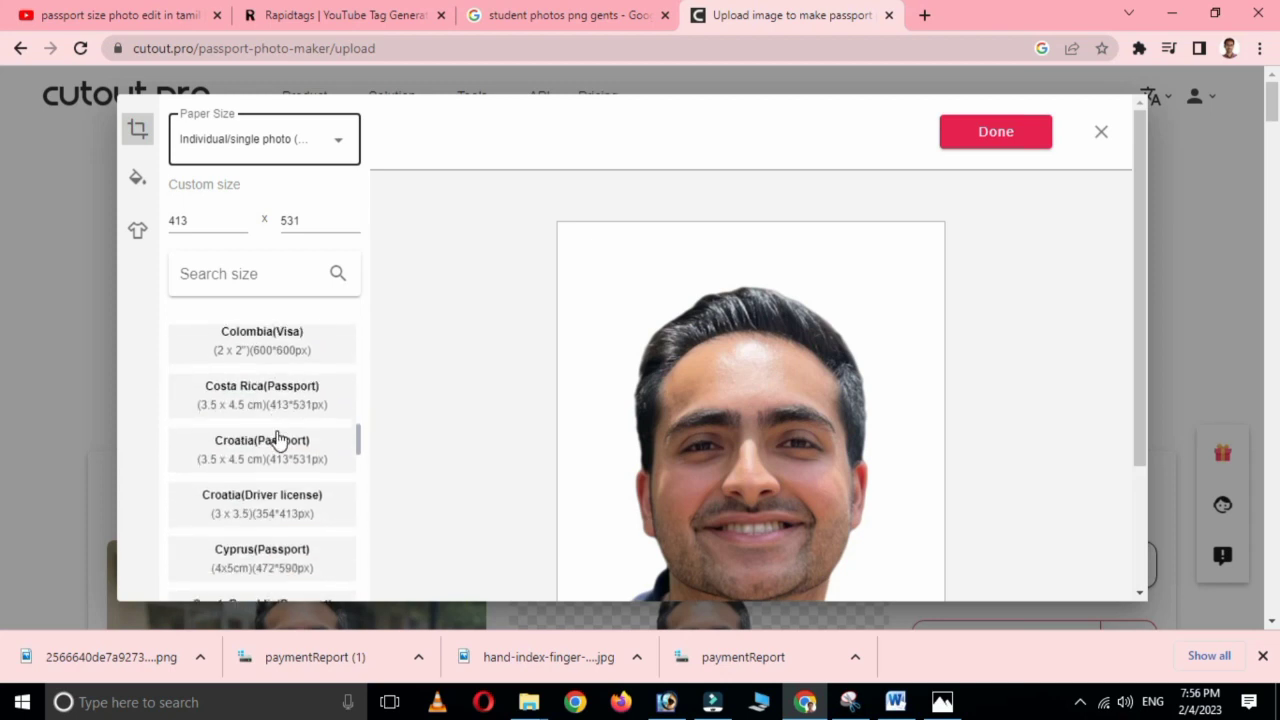
pyautogui.scroll(-3, 897, 420)
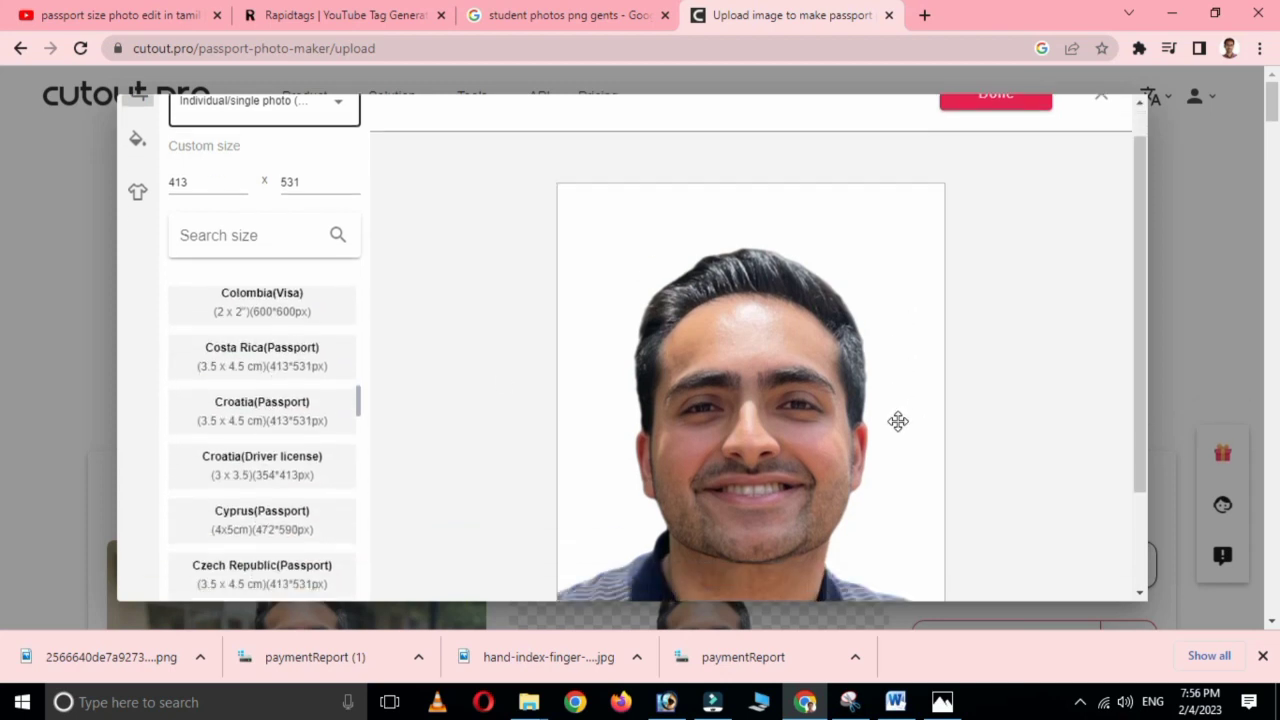
pyautogui.scroll(-2, 222, 413)
pyautogui.scroll(15, 223, 414)
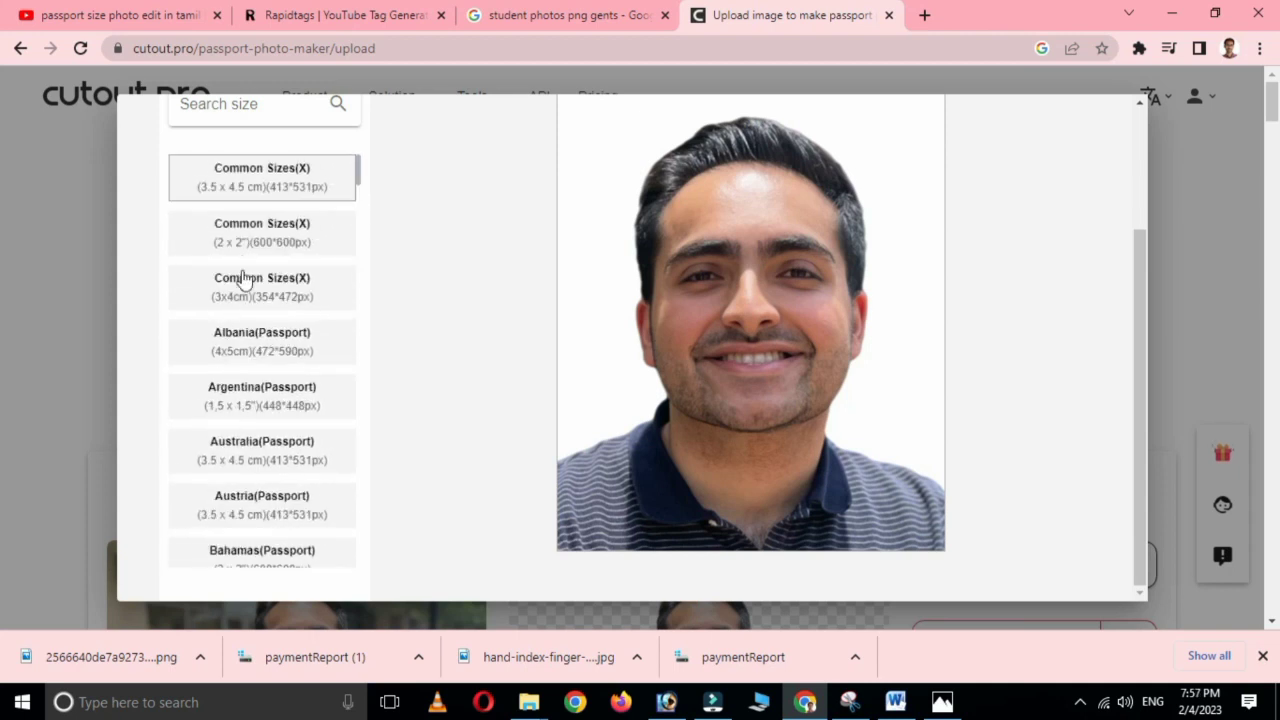
pyautogui.scroll(3, 262, 312)
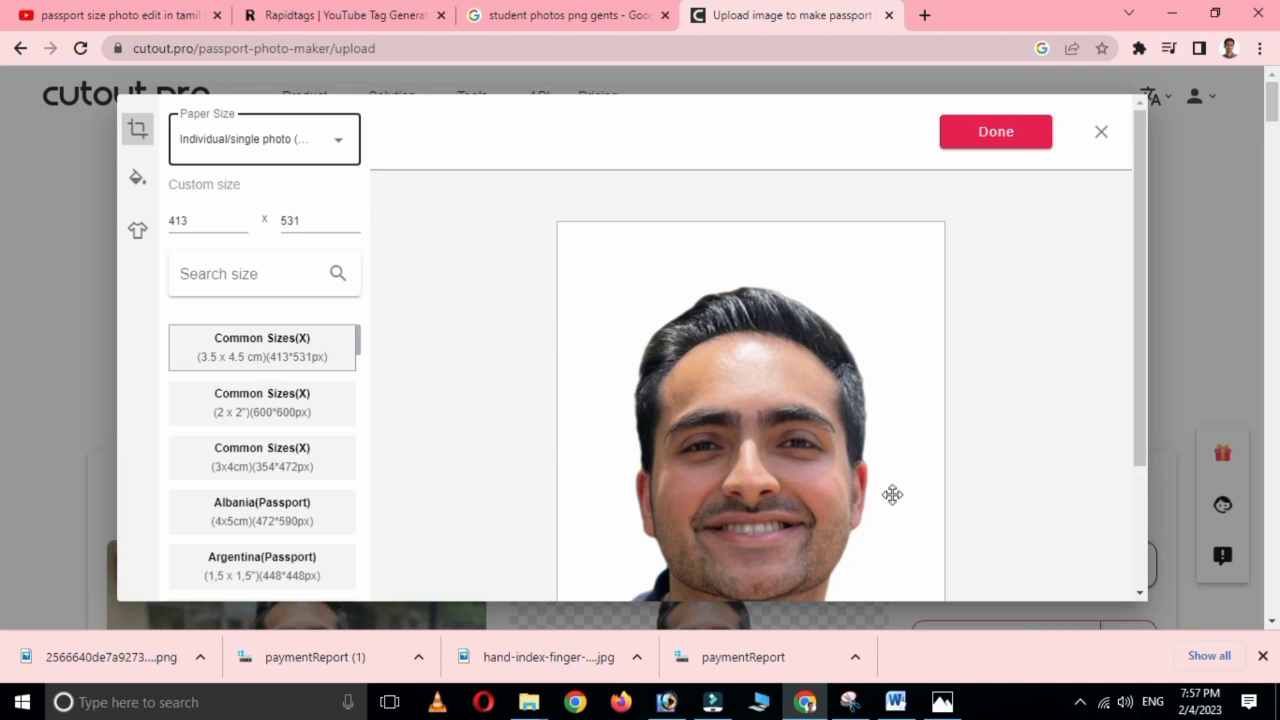
pyautogui.click(137, 177)
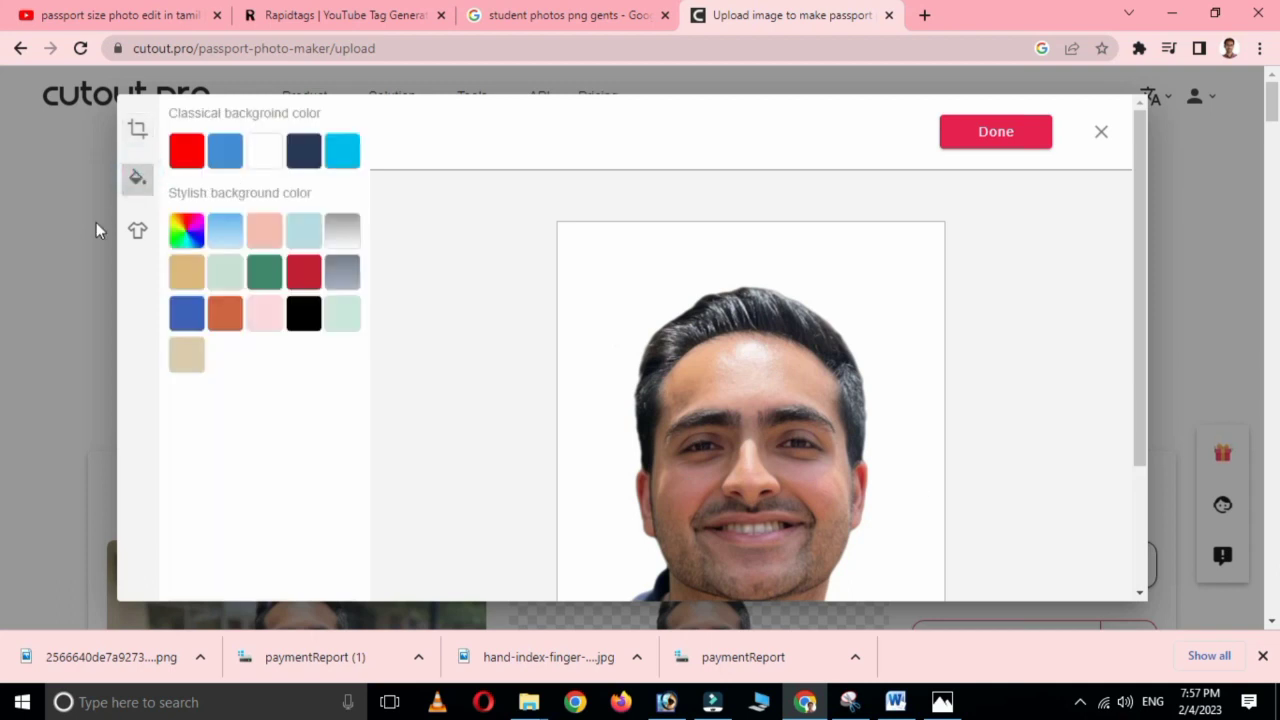
# Try red, blue, white, dark navy and cyan classical background swatches.
pyautogui.click(185, 152)
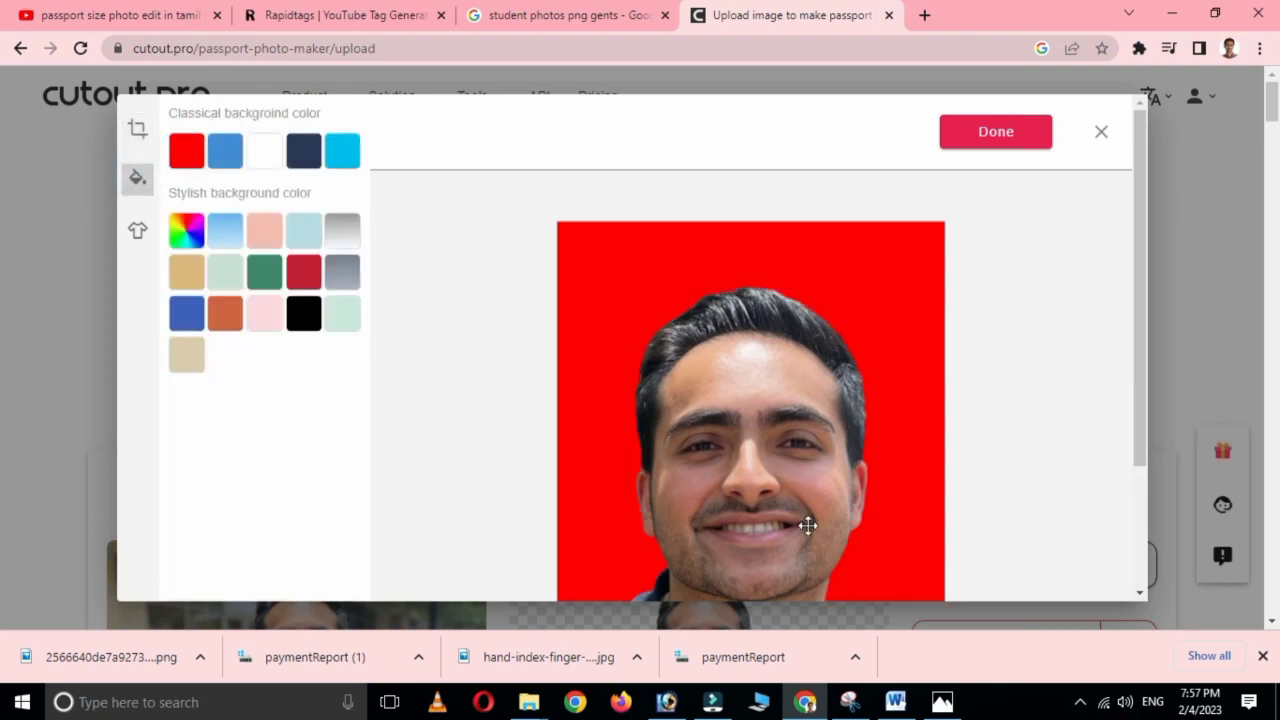
pyautogui.scroll(-1, 789, 528)
pyautogui.scroll(1, 791, 528)
pyautogui.click(225, 158)
pyautogui.click(273, 160)
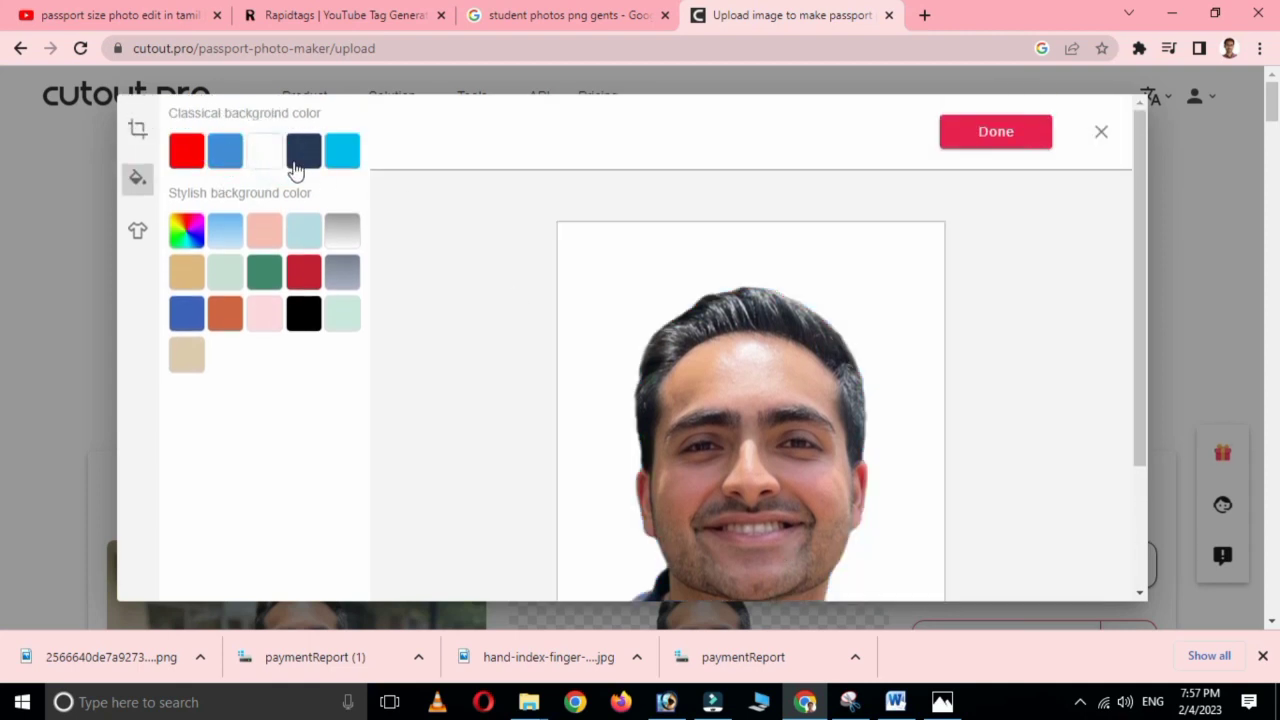
pyautogui.click(301, 160)
pyautogui.click(345, 153)
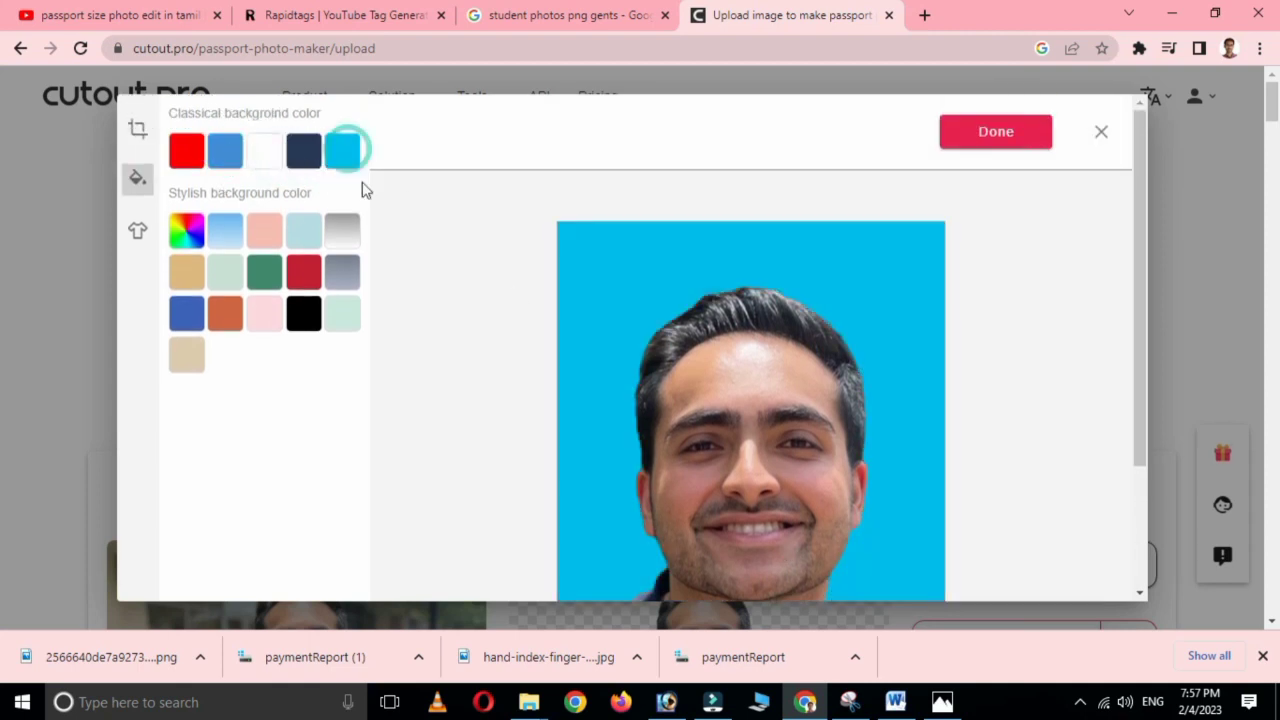
# Try light blue, pink, orange, mint, red, green and peach backgrounds, then settle on cyan blue.
pyautogui.click(184, 231)
pyautogui.click(230, 243)
pyautogui.click(262, 320)
pyautogui.click(226, 318)
pyautogui.click(338, 314)
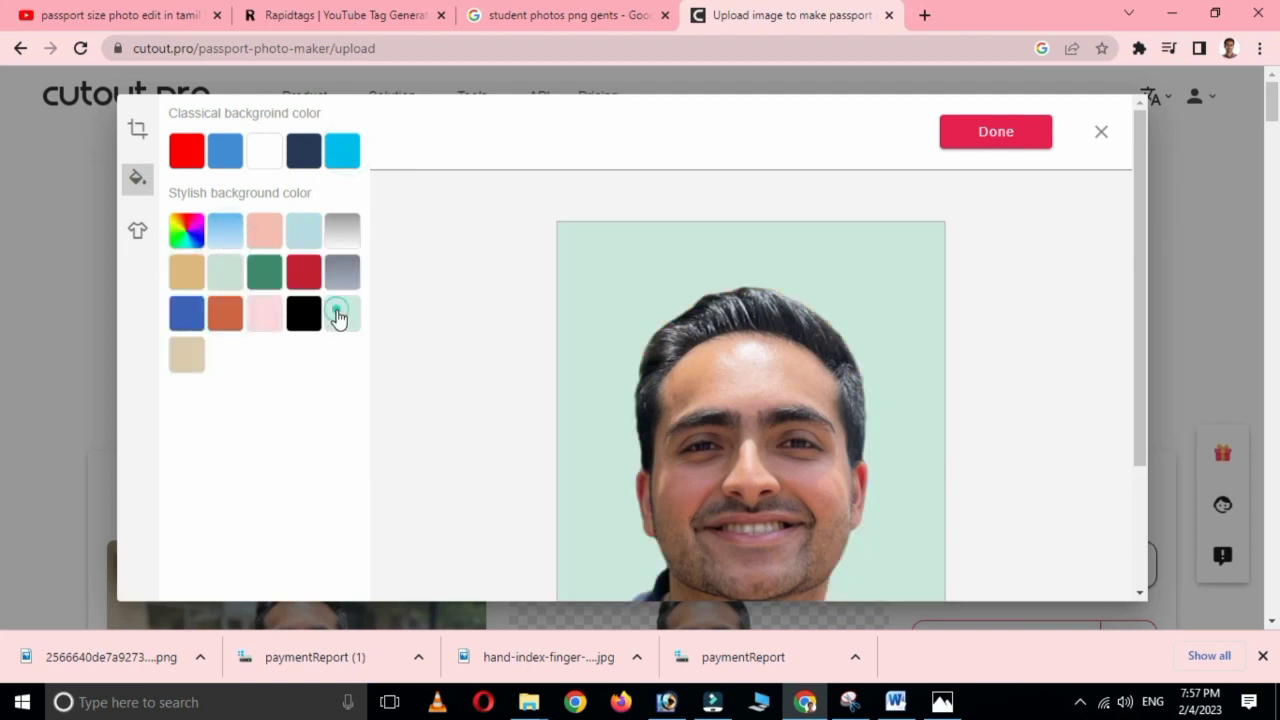
pyautogui.click(305, 274)
pyautogui.click(256, 276)
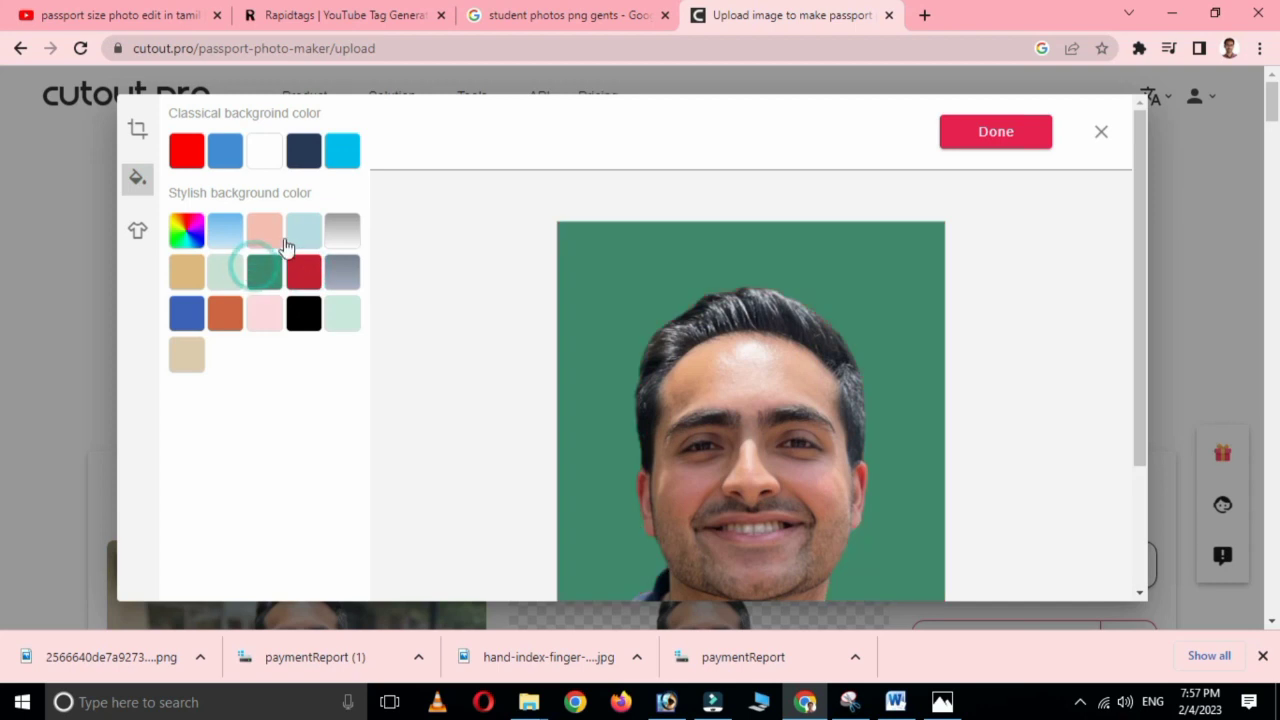
pyautogui.click(266, 234)
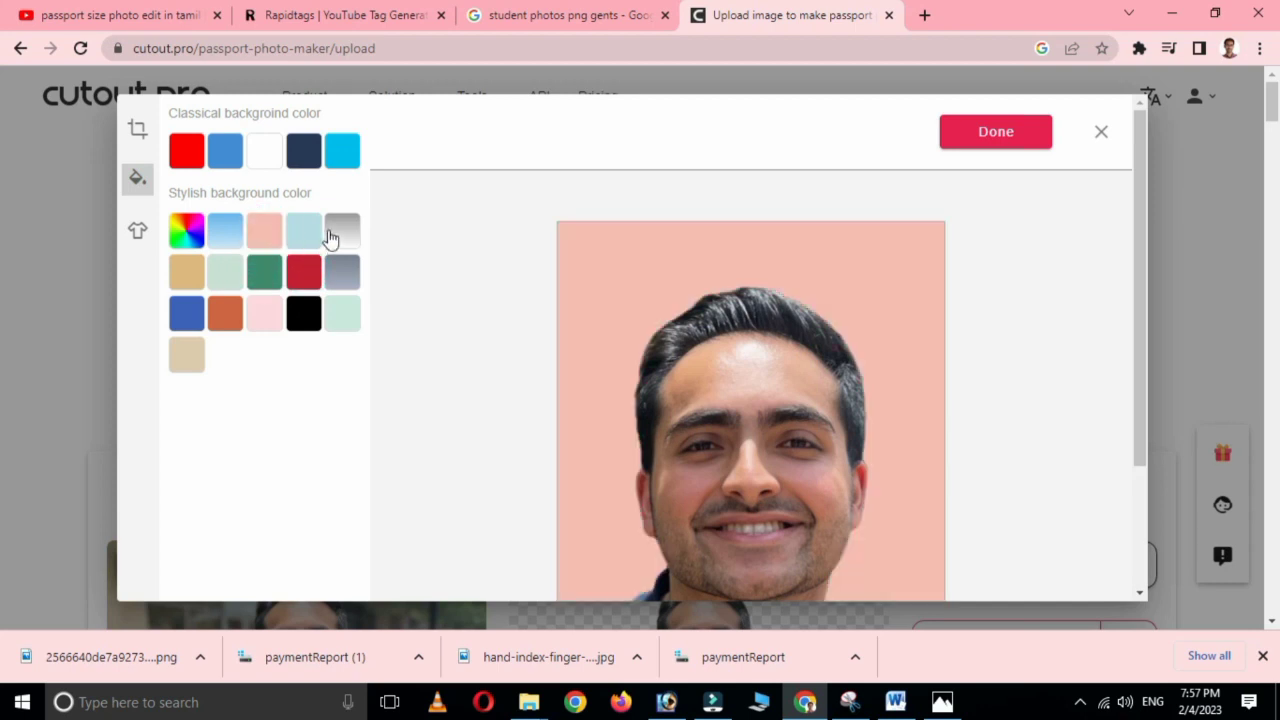
pyautogui.click(342, 155)
pyautogui.scroll(-2, 809, 489)
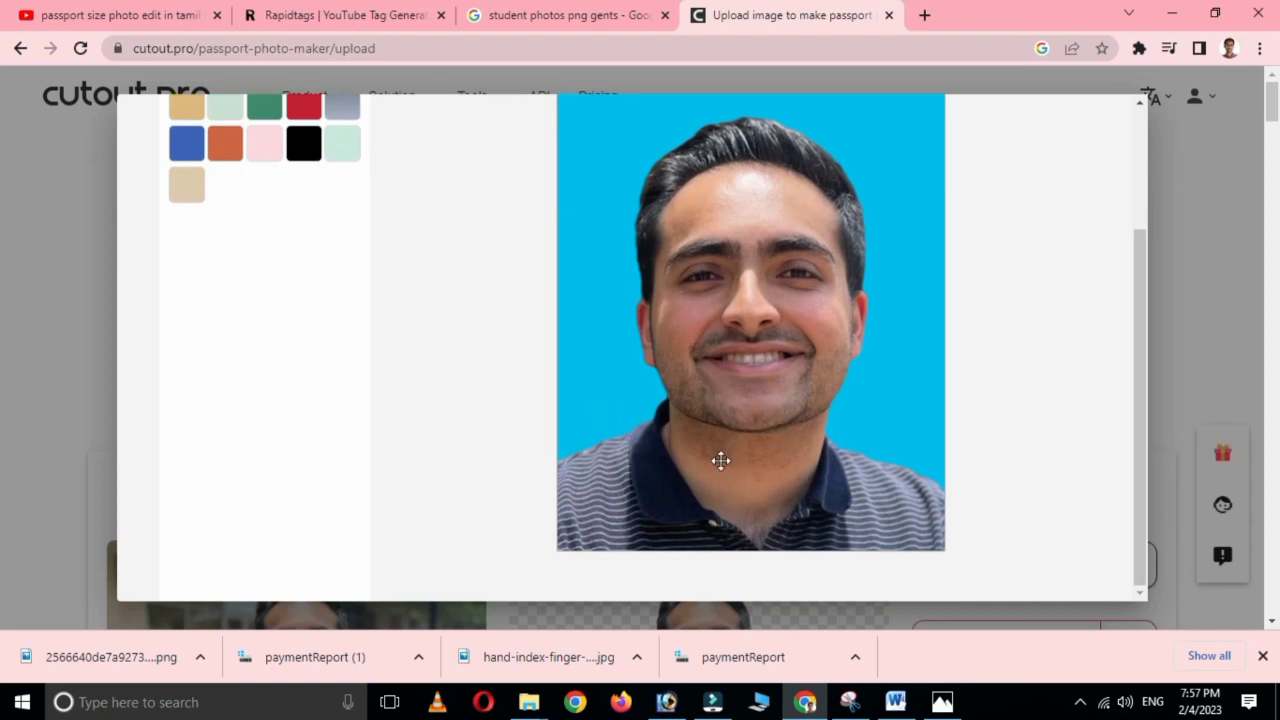
pyautogui.scroll(2, 740, 458)
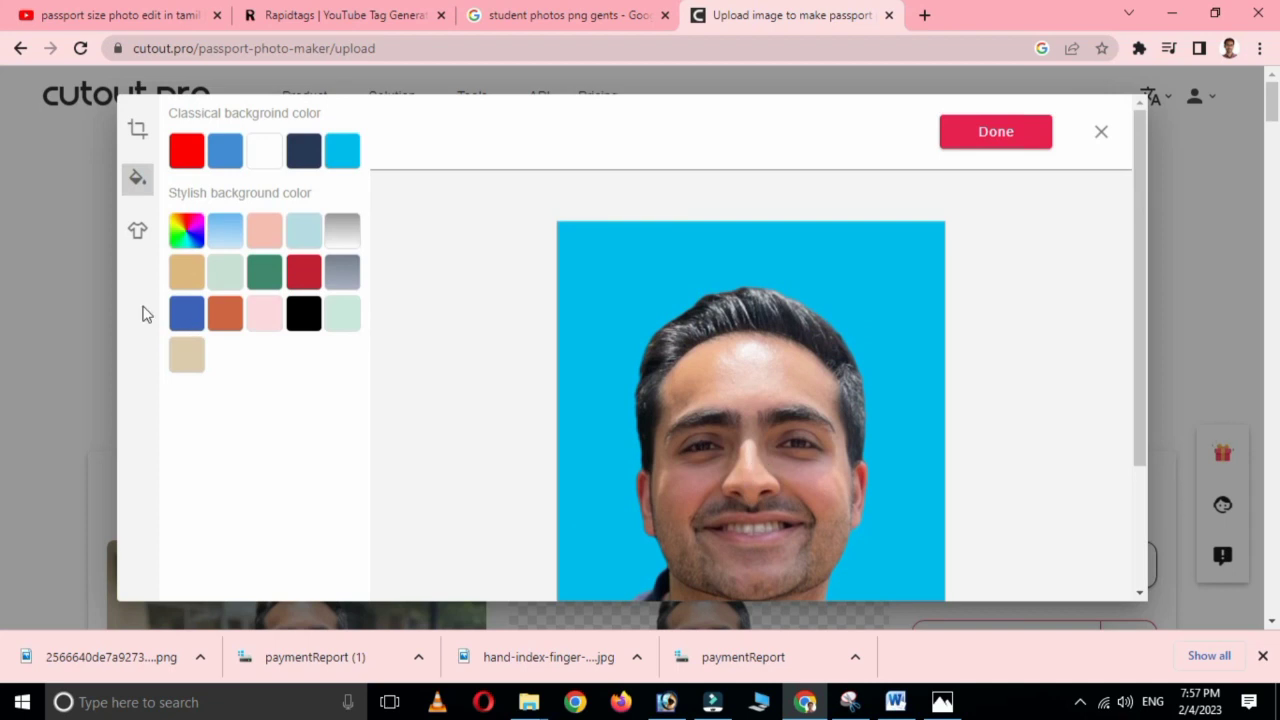
# Browse the Men's, Women's and Children's outfit collections for the portrait.
pyautogui.click(145, 237)
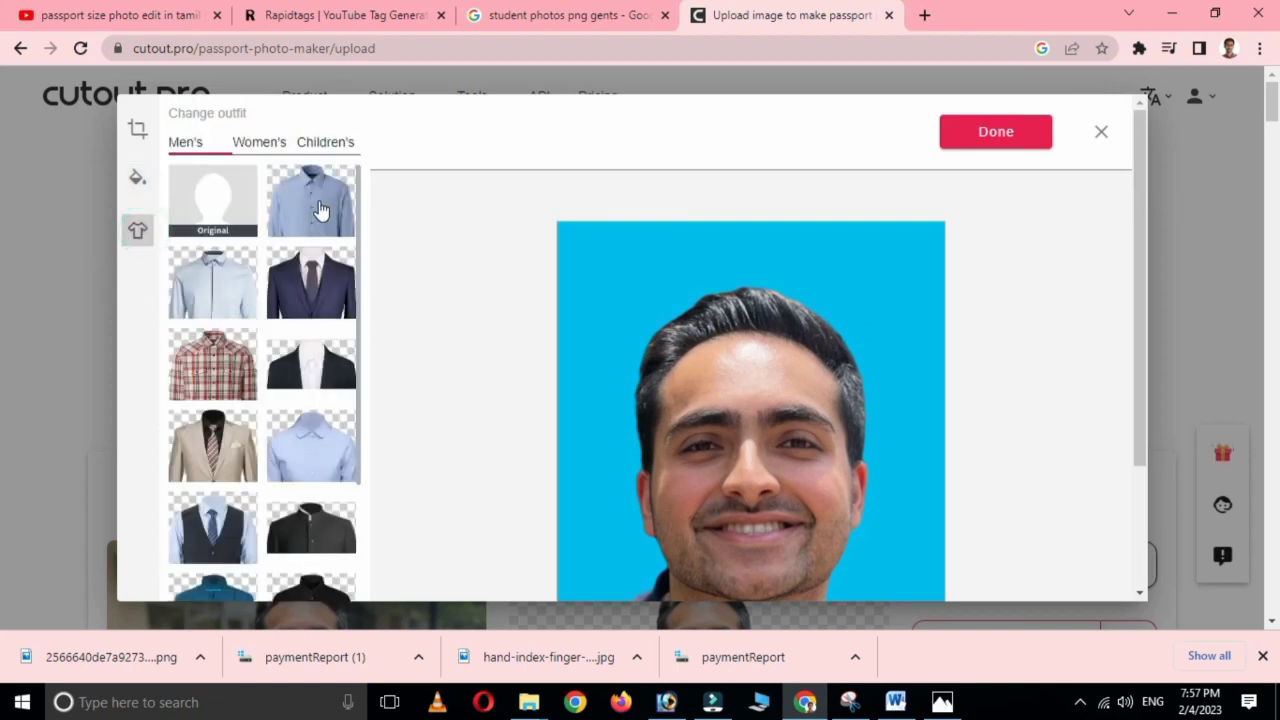
pyautogui.scroll(-3, 279, 345)
pyautogui.scroll(-3, 279, 345)
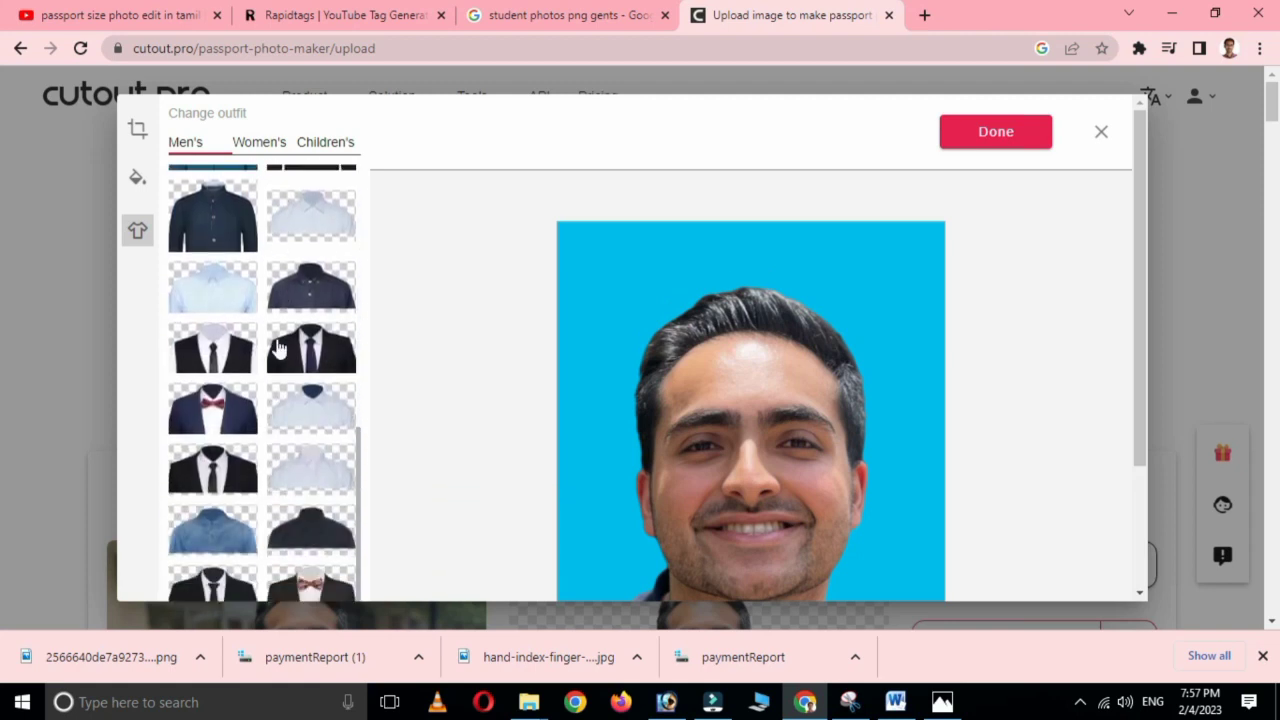
pyautogui.scroll(6, 279, 345)
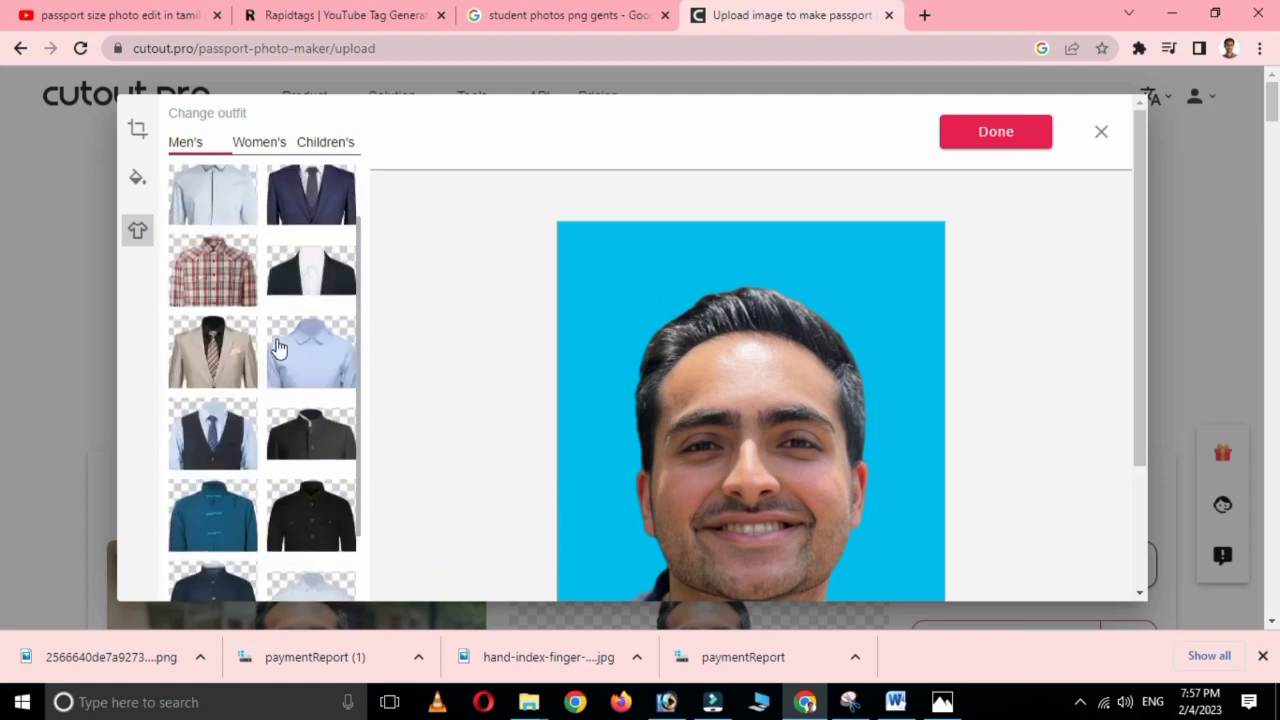
pyautogui.click(257, 142)
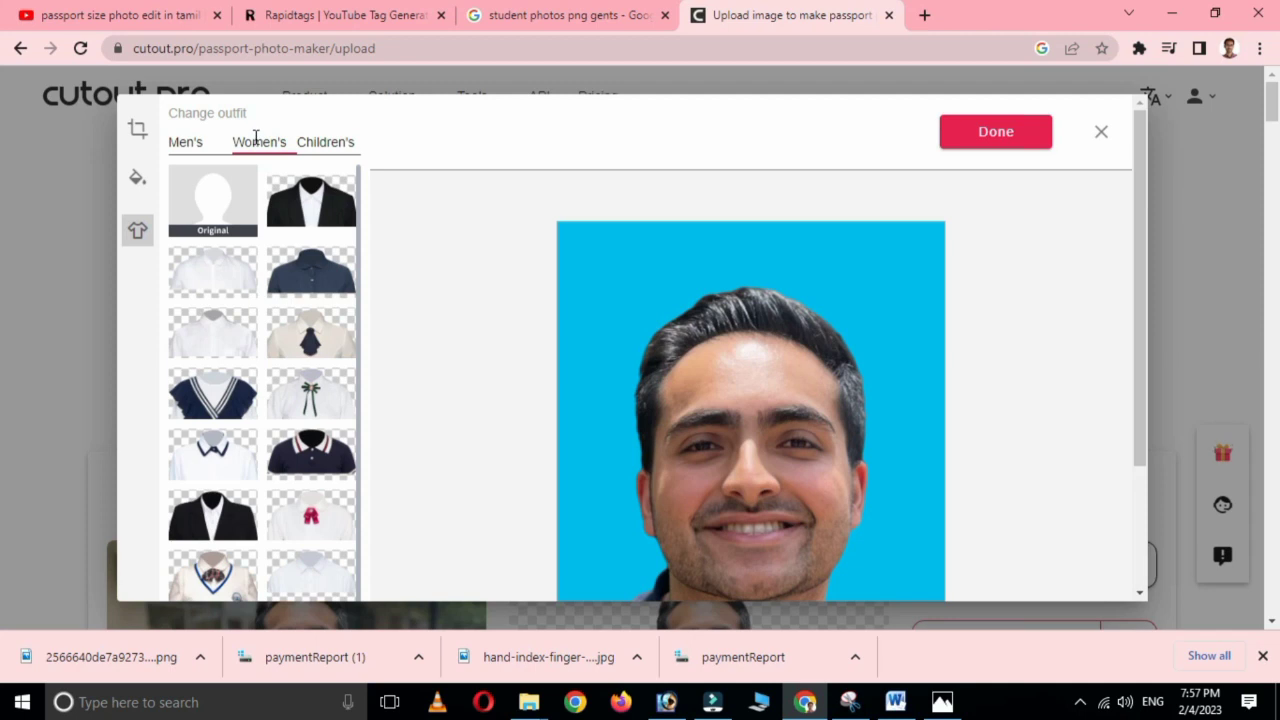
pyautogui.click(328, 143)
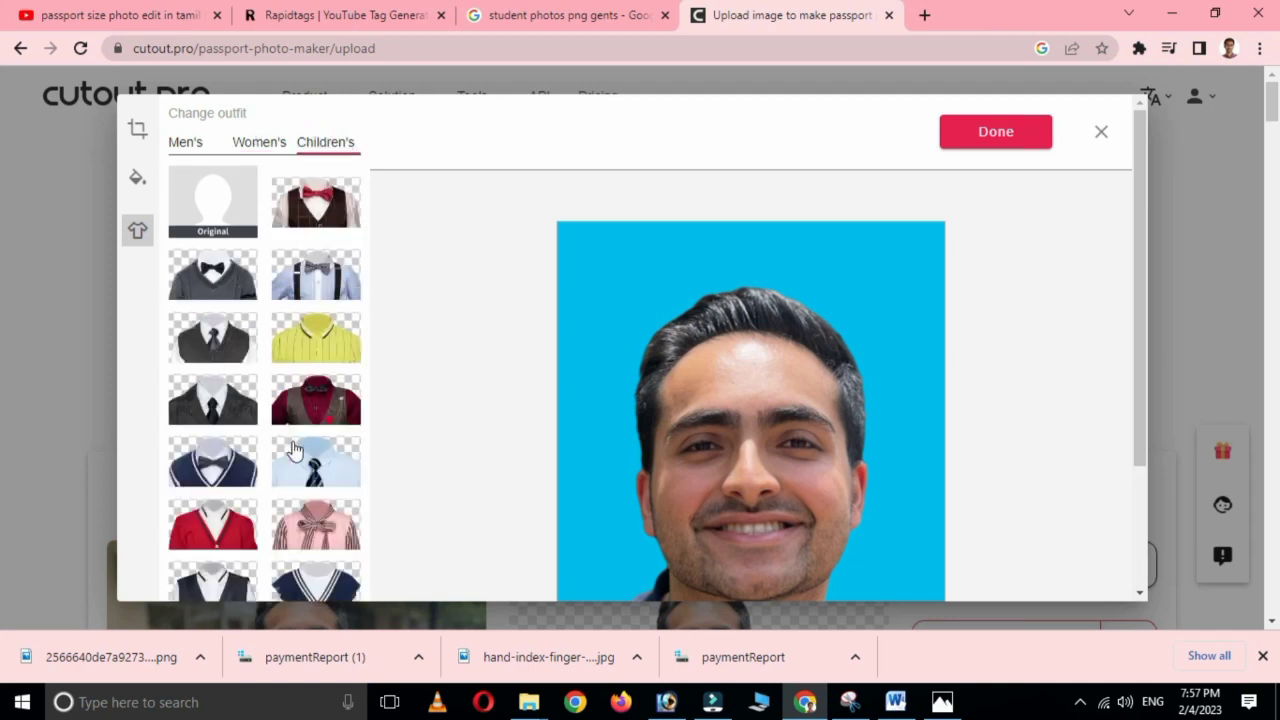
pyautogui.click(186, 142)
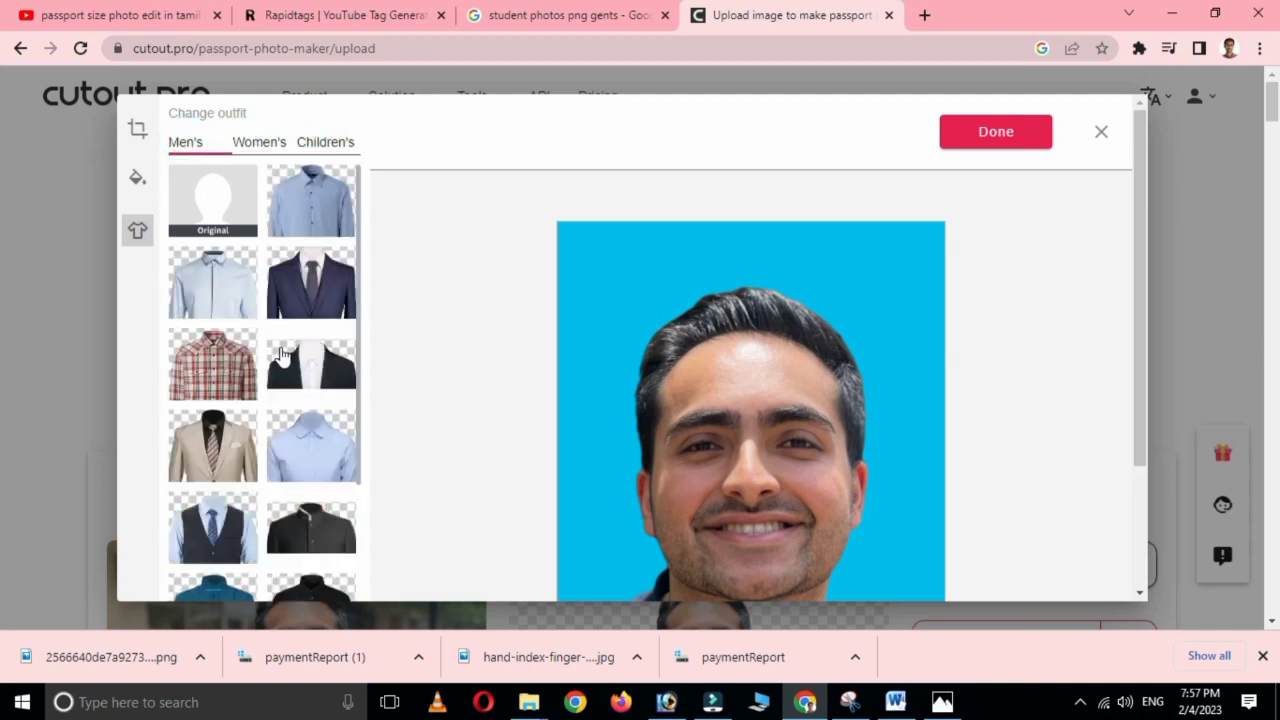
# Dress the portrait in the navy suit with white shirt and grey tie.
pyautogui.click(303, 294)
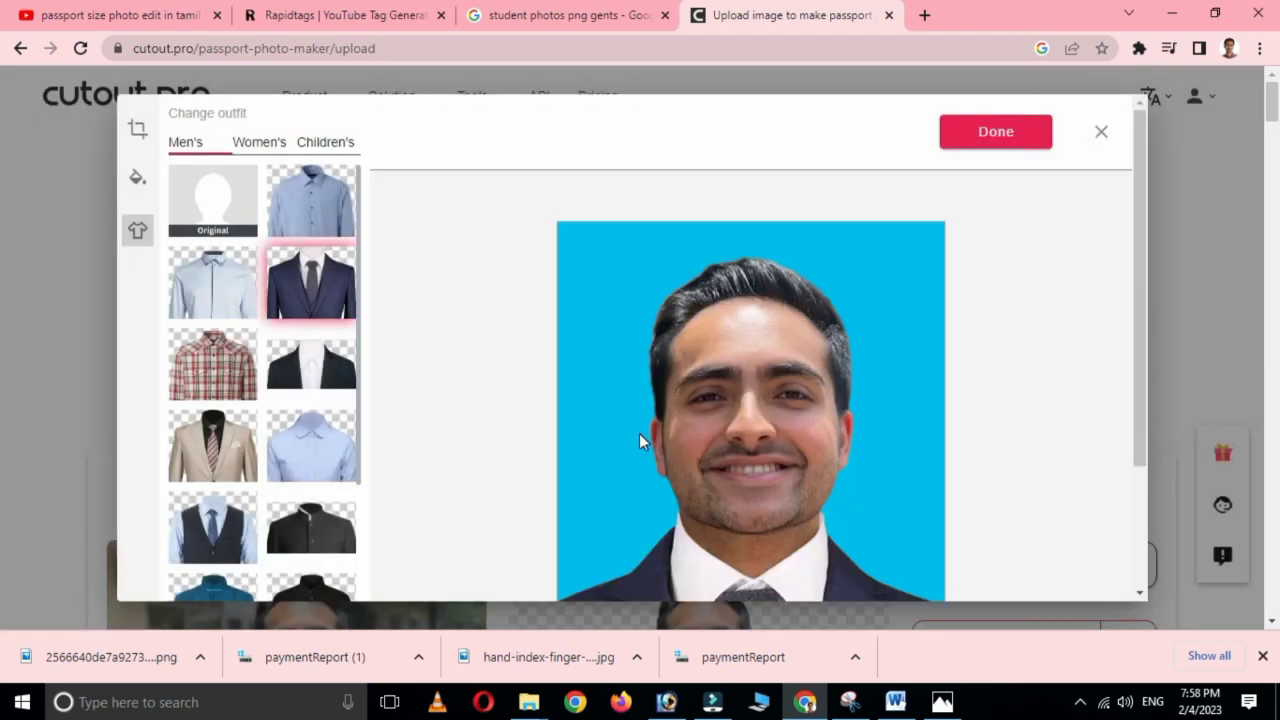
pyautogui.scroll(-2, 725, 455)
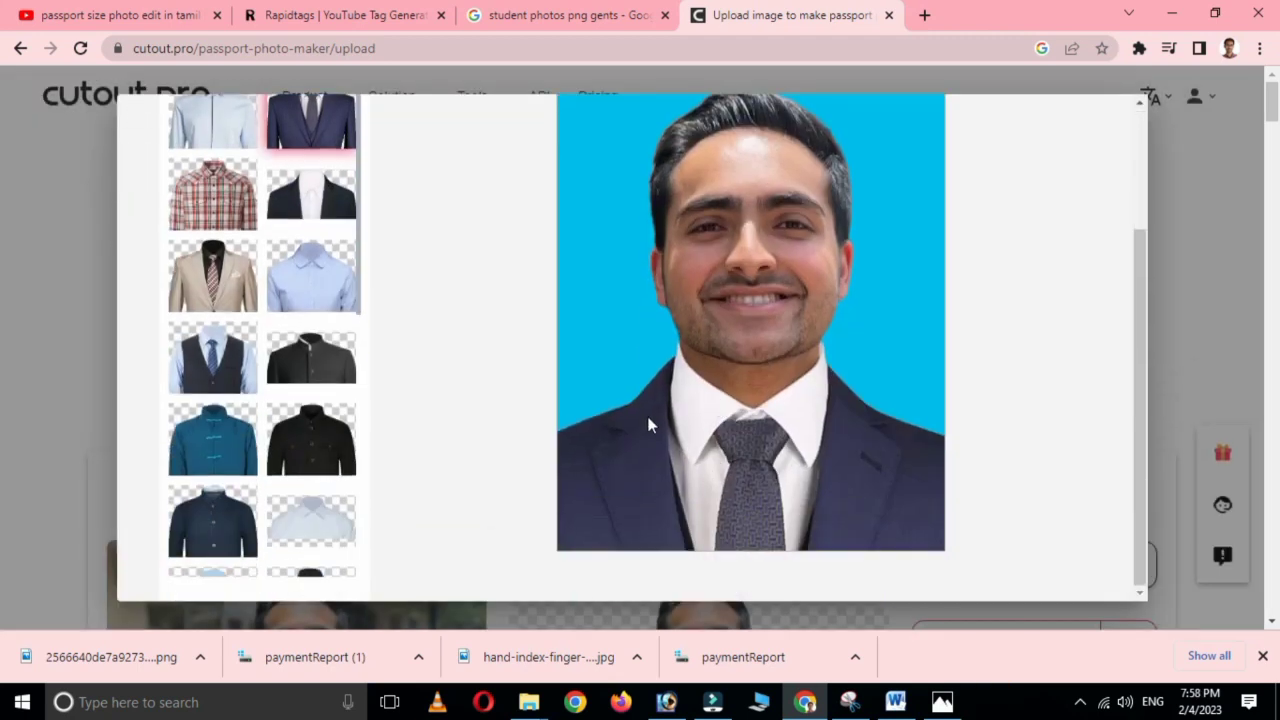
pyautogui.scroll(1, 776, 372)
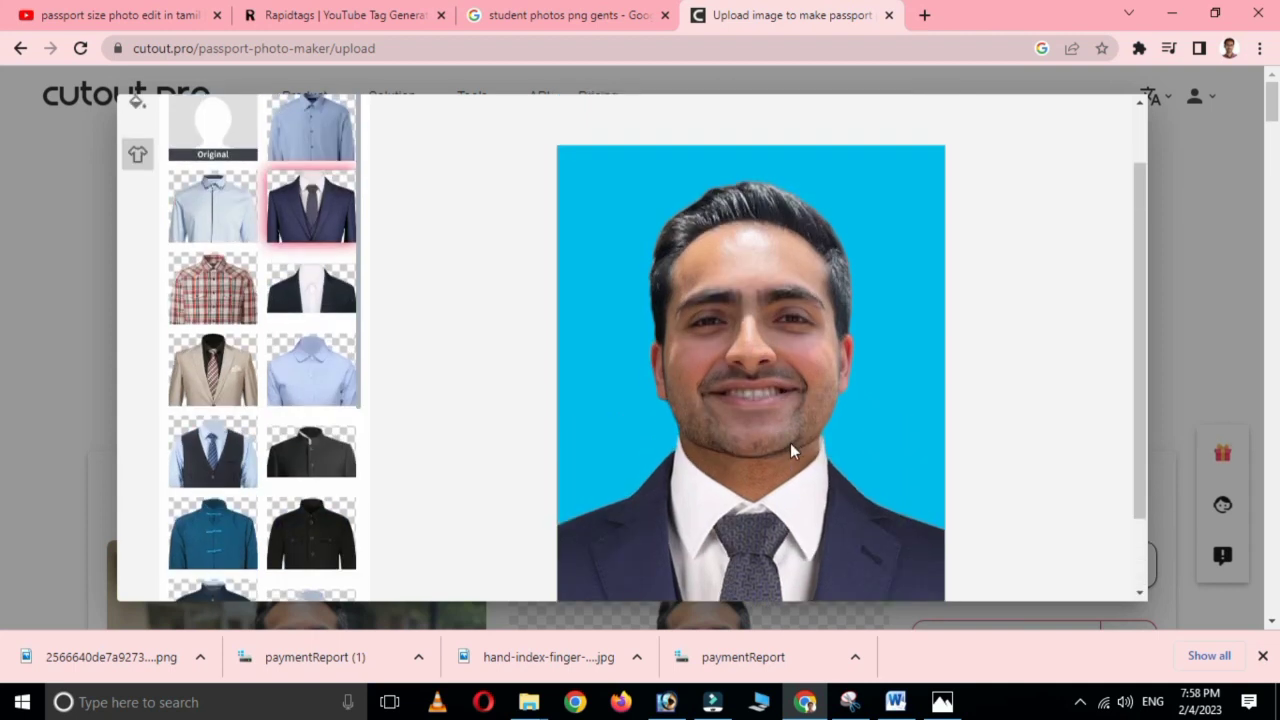
pyautogui.scroll(-1, 792, 448)
pyautogui.scroll(2, 795, 450)
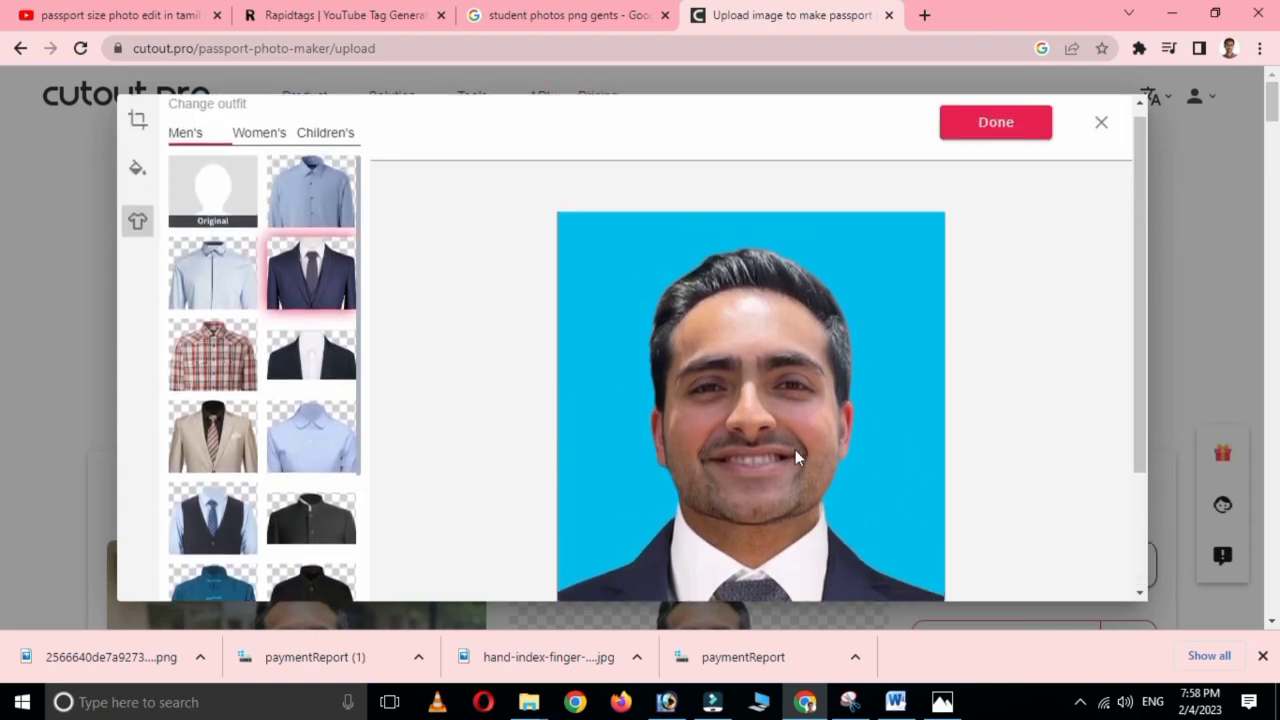
pyautogui.scroll(-1, 791, 457)
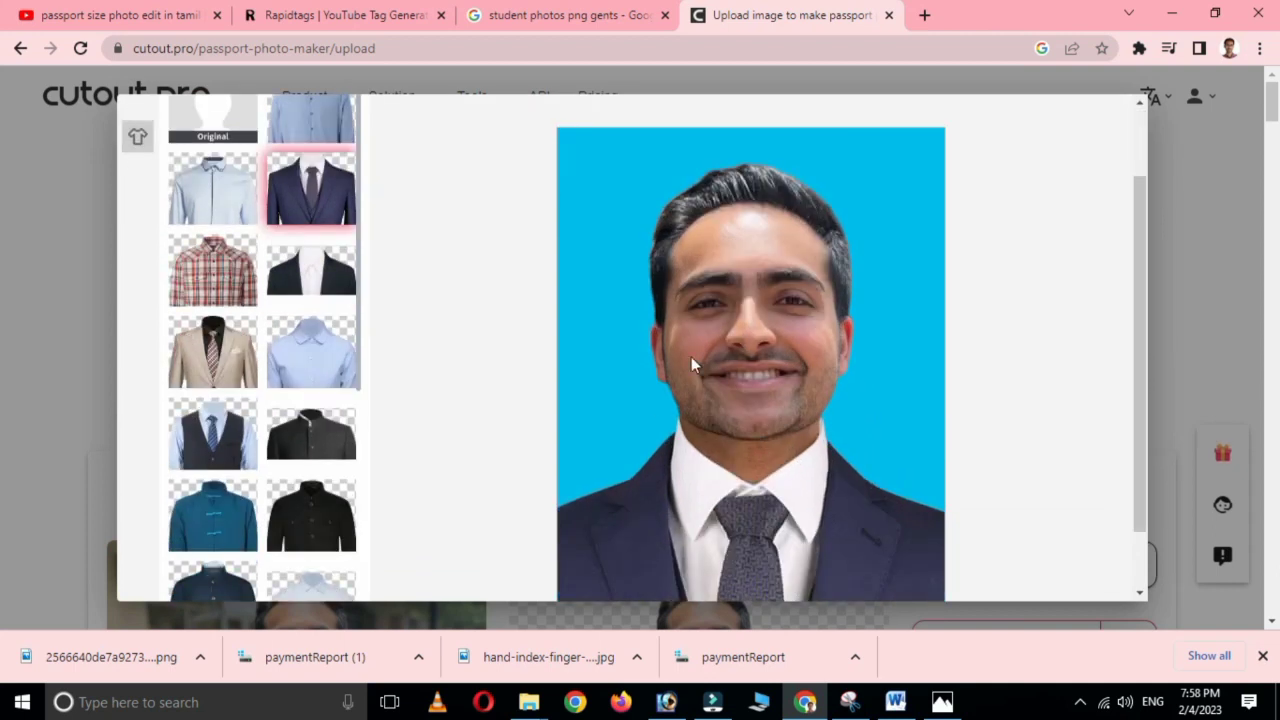
pyautogui.scroll(-4, 308, 422)
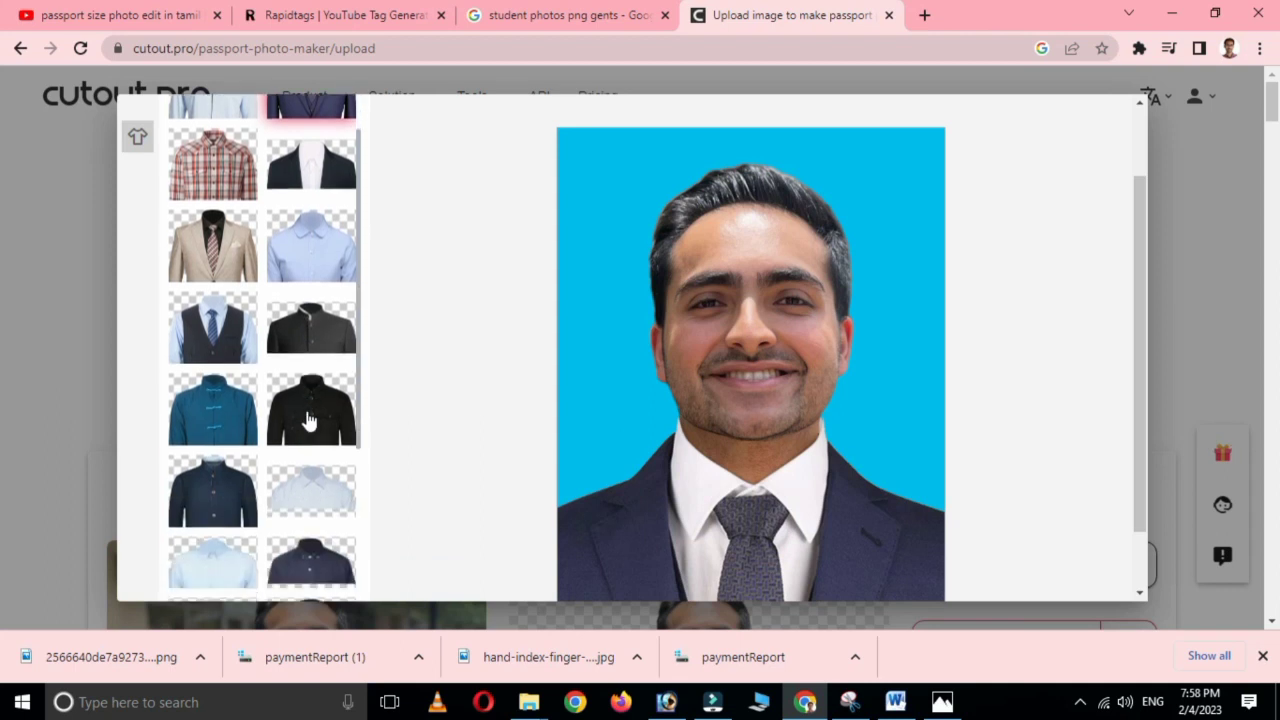
pyautogui.scroll(-3, 308, 422)
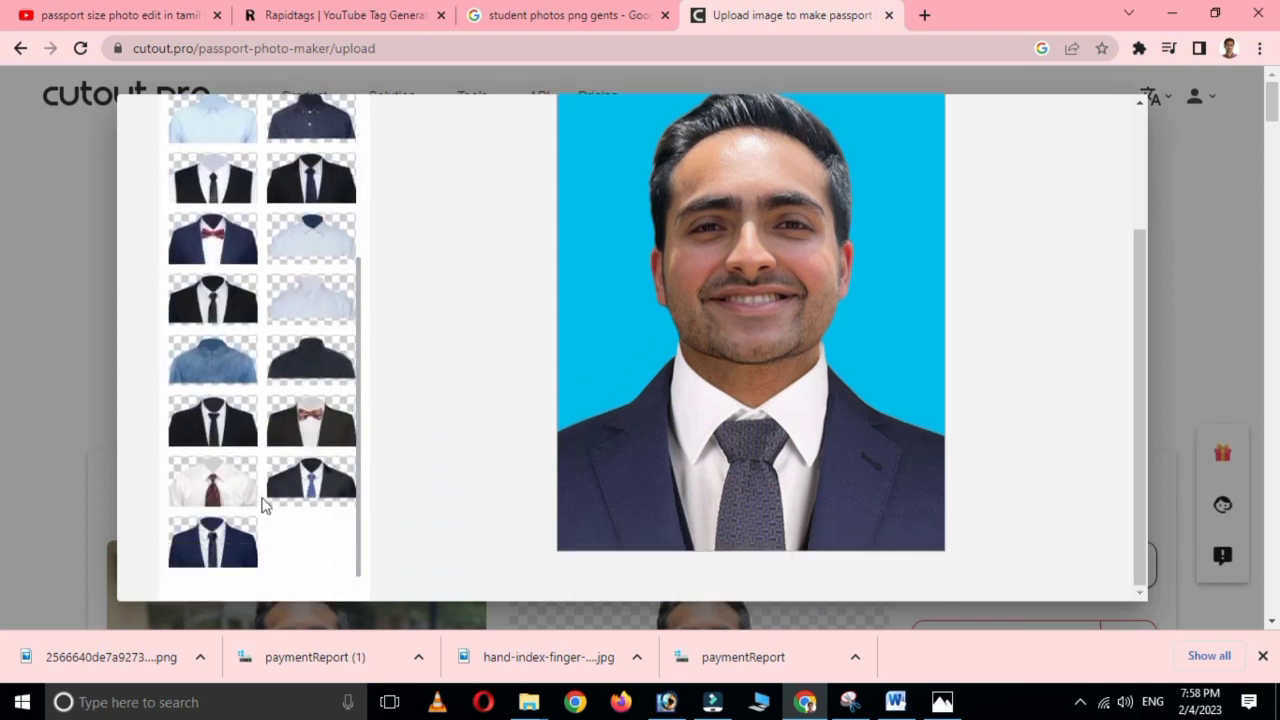
# Switch the men's outfit to the white shirt with red-and-navy striped tie.
pyautogui.click(200, 485)
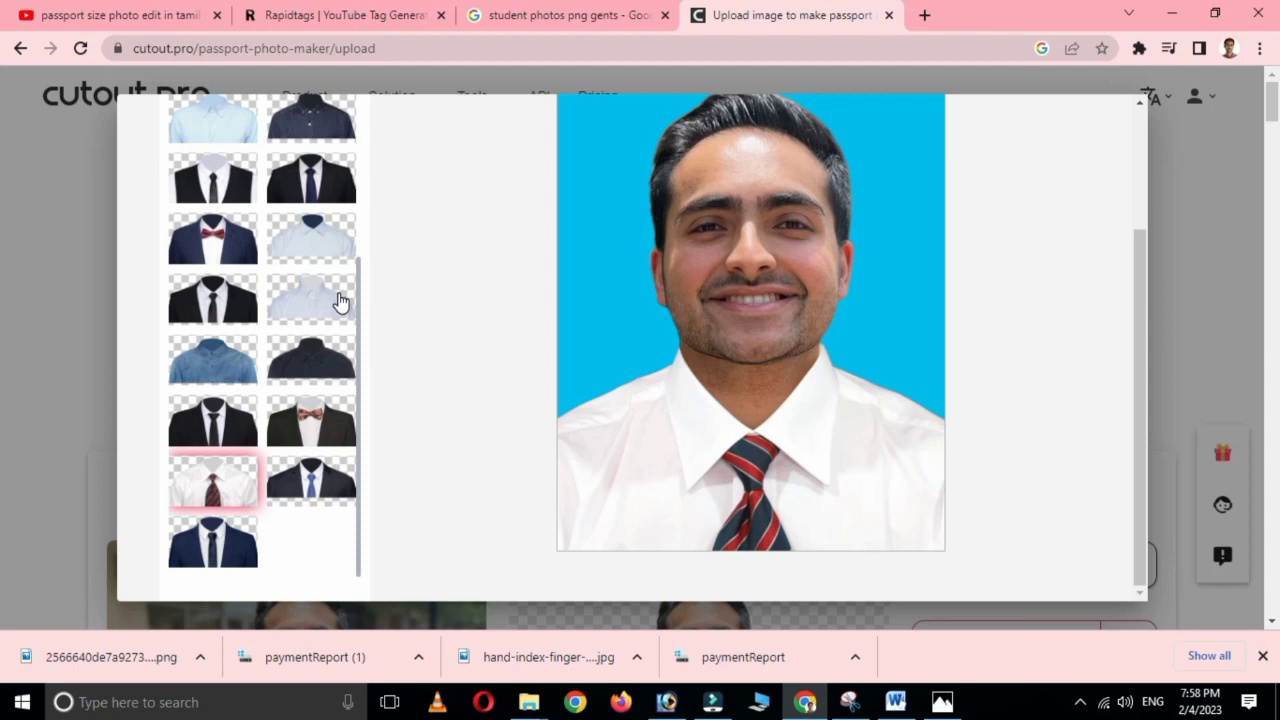
pyautogui.scroll(1, 871, 428)
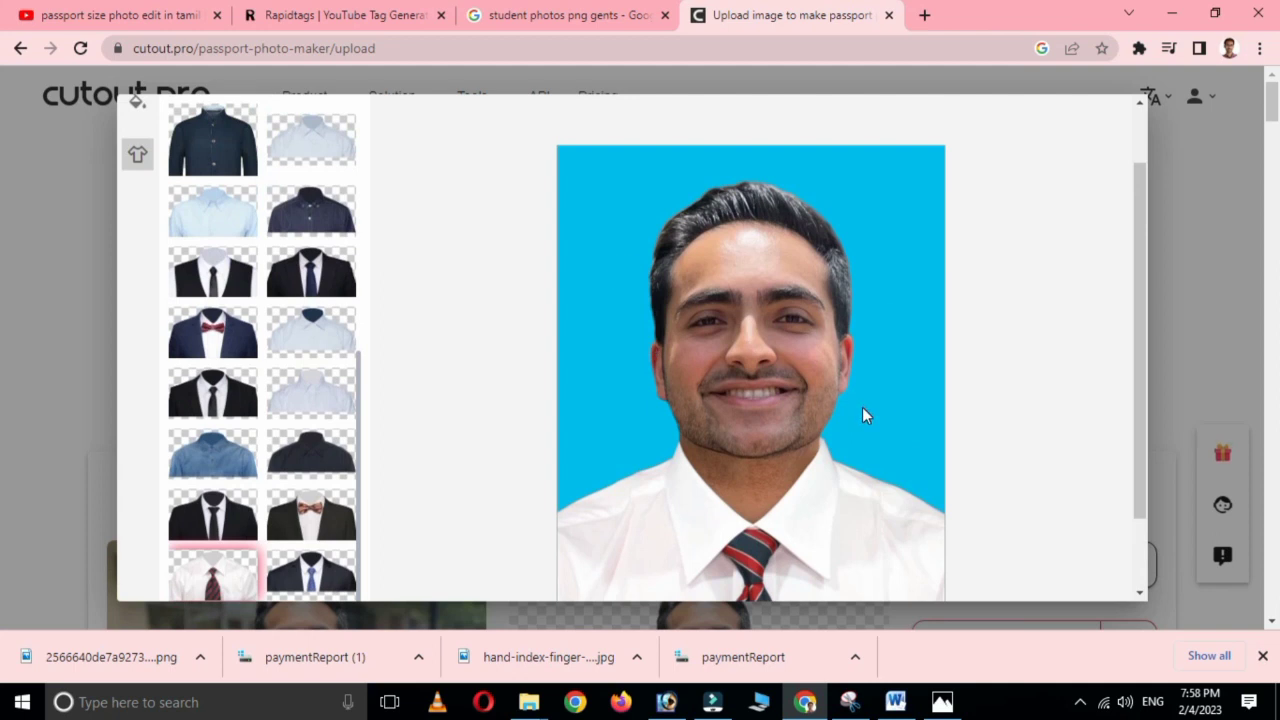
pyautogui.scroll(1, 848, 398)
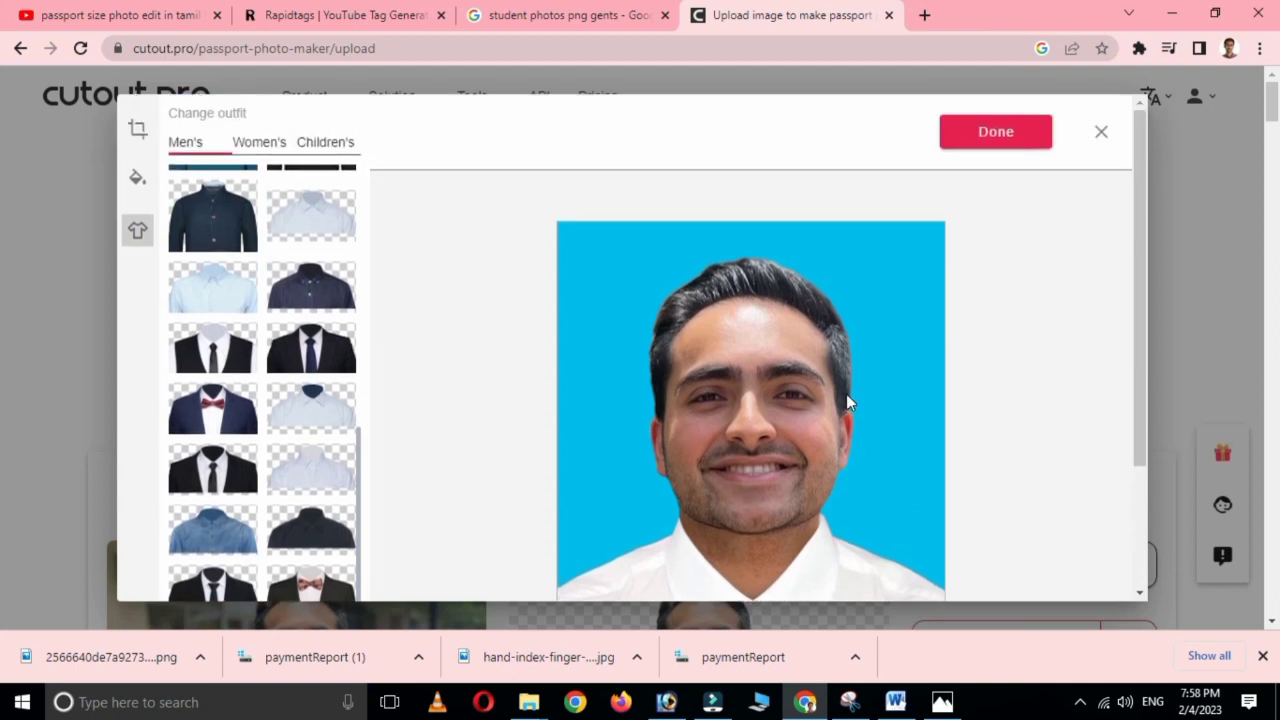
pyautogui.scroll(-1, 845, 391)
pyautogui.scroll(1, 848, 270)
# Finish editing, download the blue-background passport photo in HD, and open the PNG.
pyautogui.click(1010, 137)
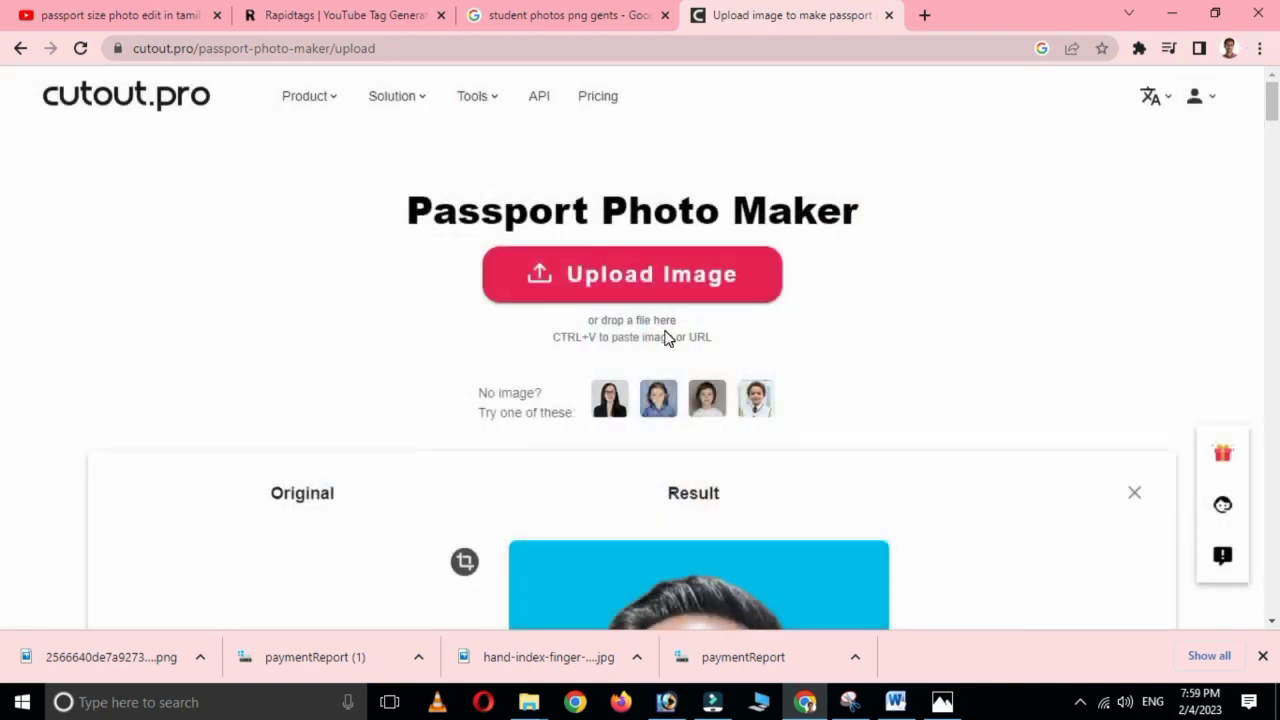
pyautogui.scroll(-4, 733, 388)
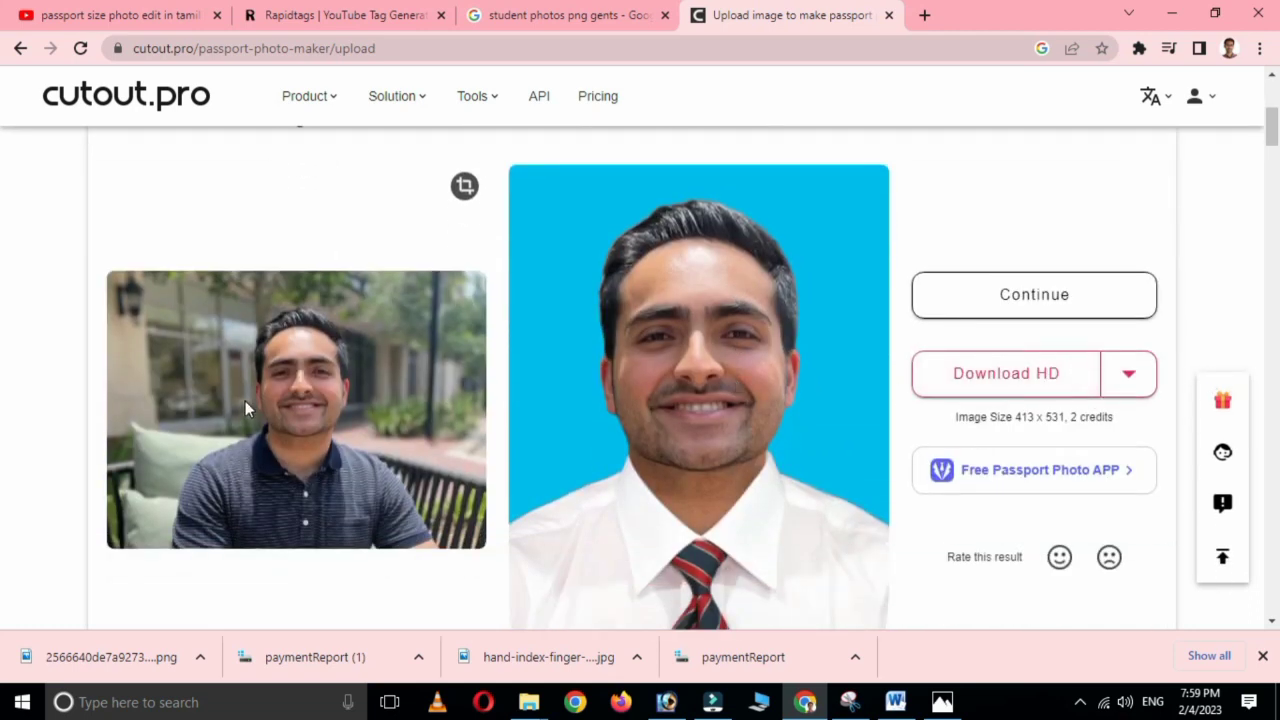
pyautogui.moveTo(1108, 405)
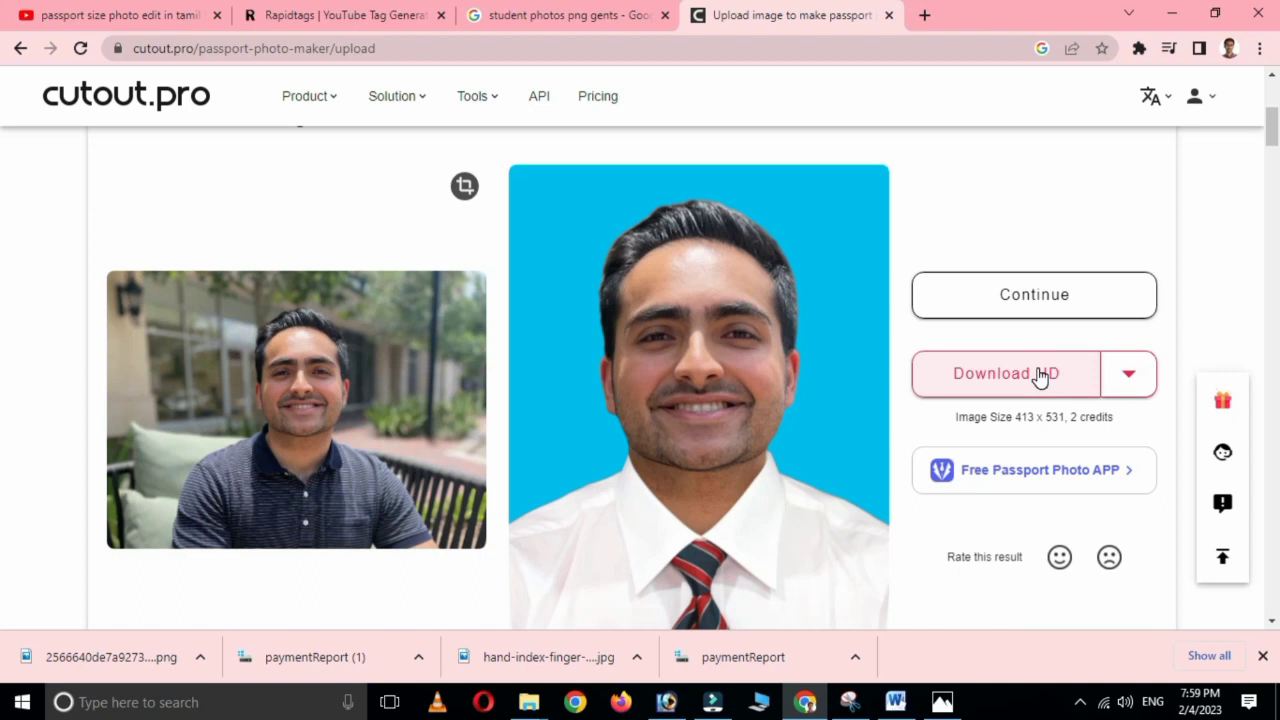
pyautogui.click(1040, 374)
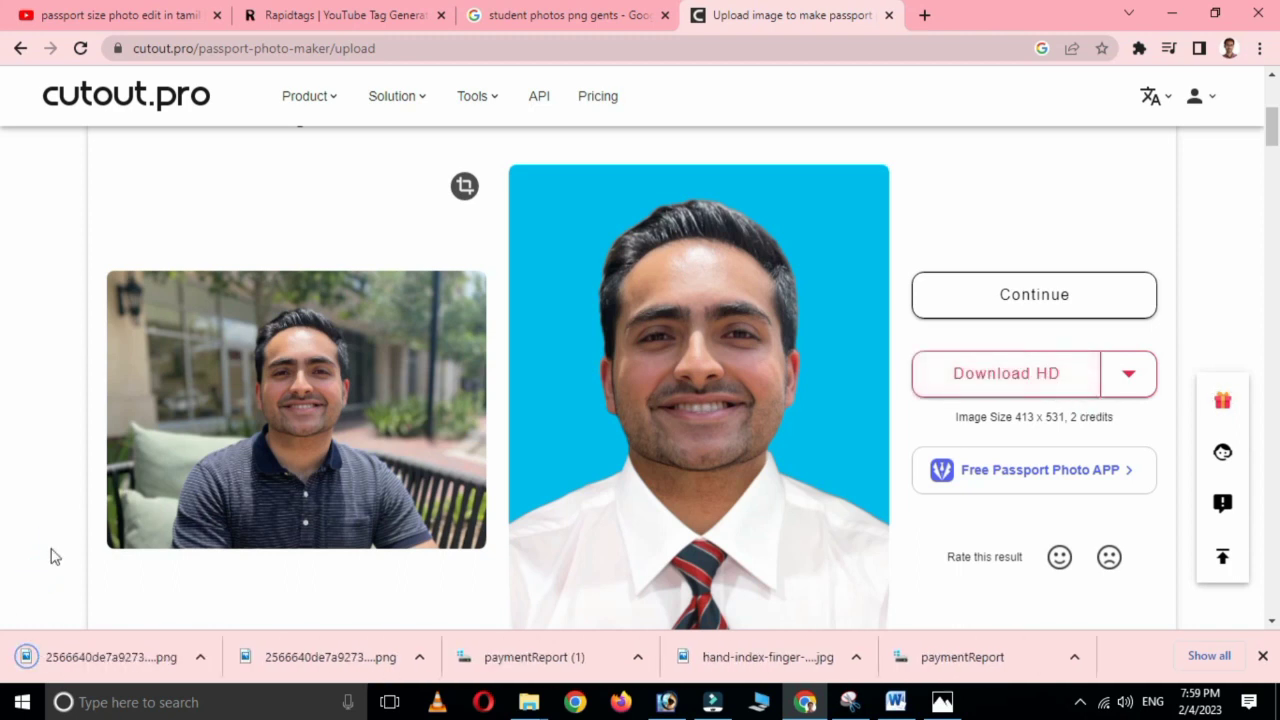
pyautogui.click(105, 661)
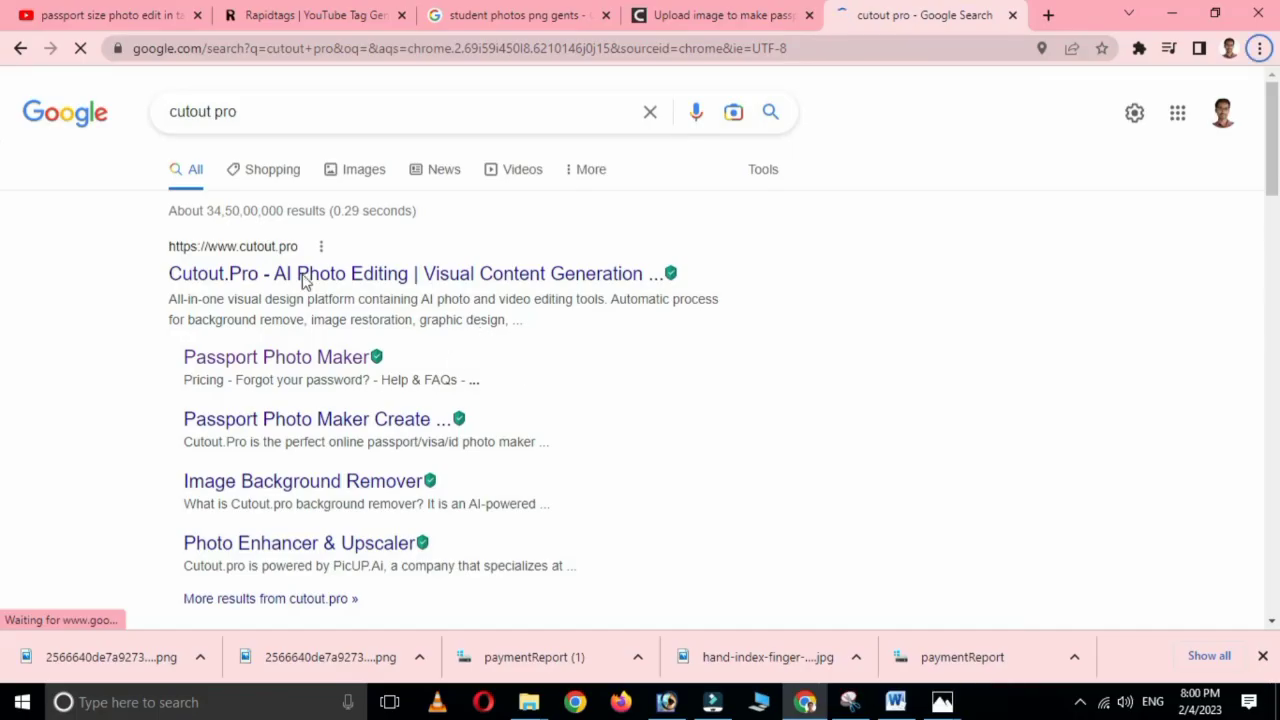
# Follow the 'Cutout.Pro - AI Photo Editing' result to the cutout.pro home page and view its Featured AI Tools.
pyautogui.click(463, 278)
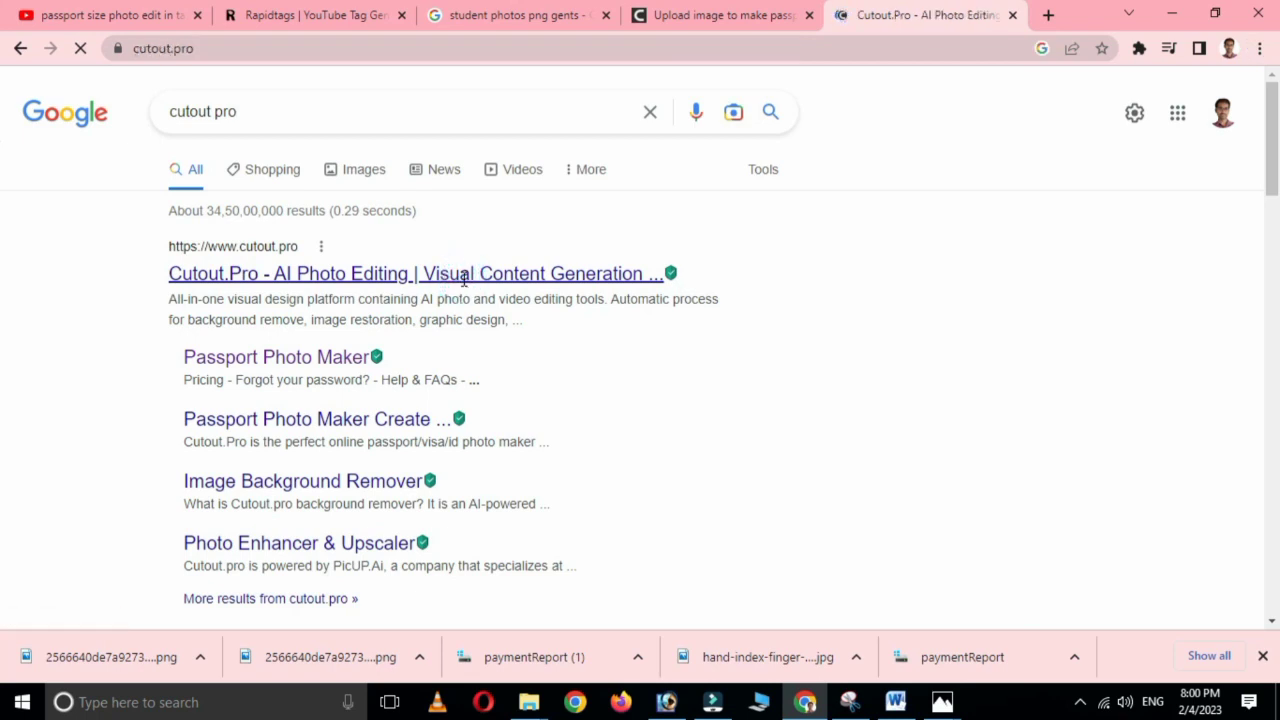
pyautogui.scroll(-3, 500, 300)
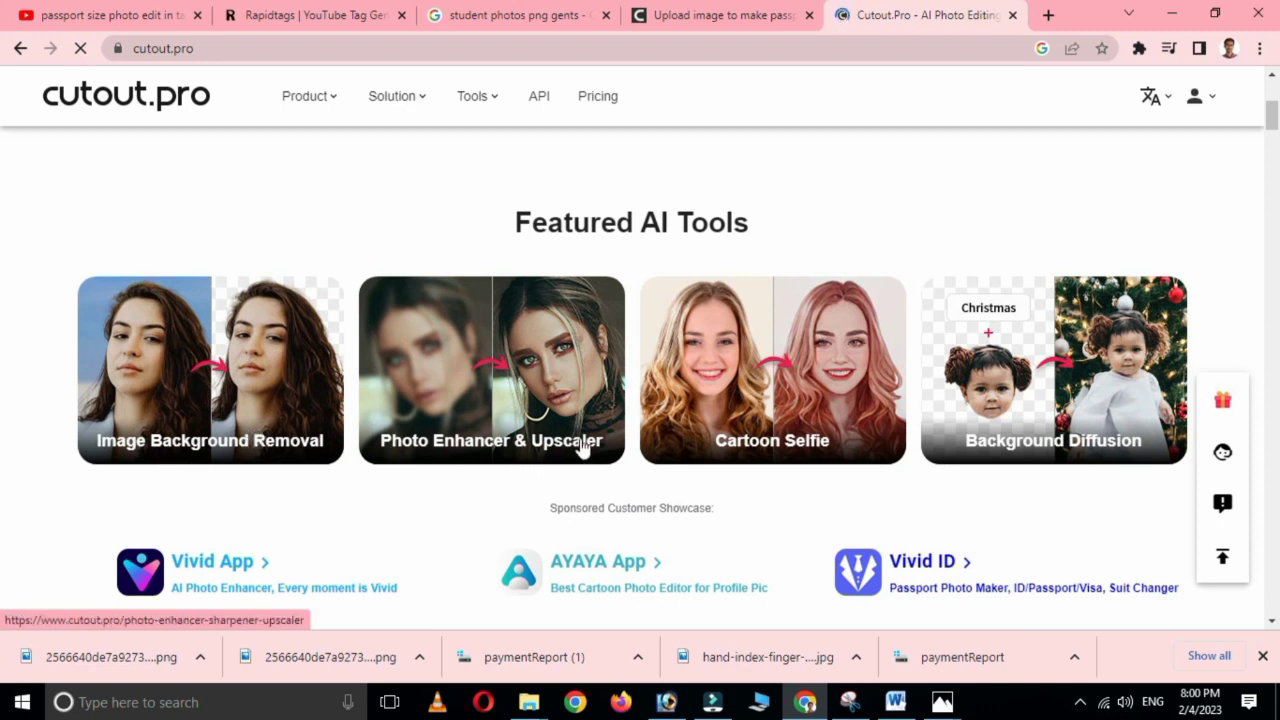
pyautogui.scroll(-2, 701, 458)
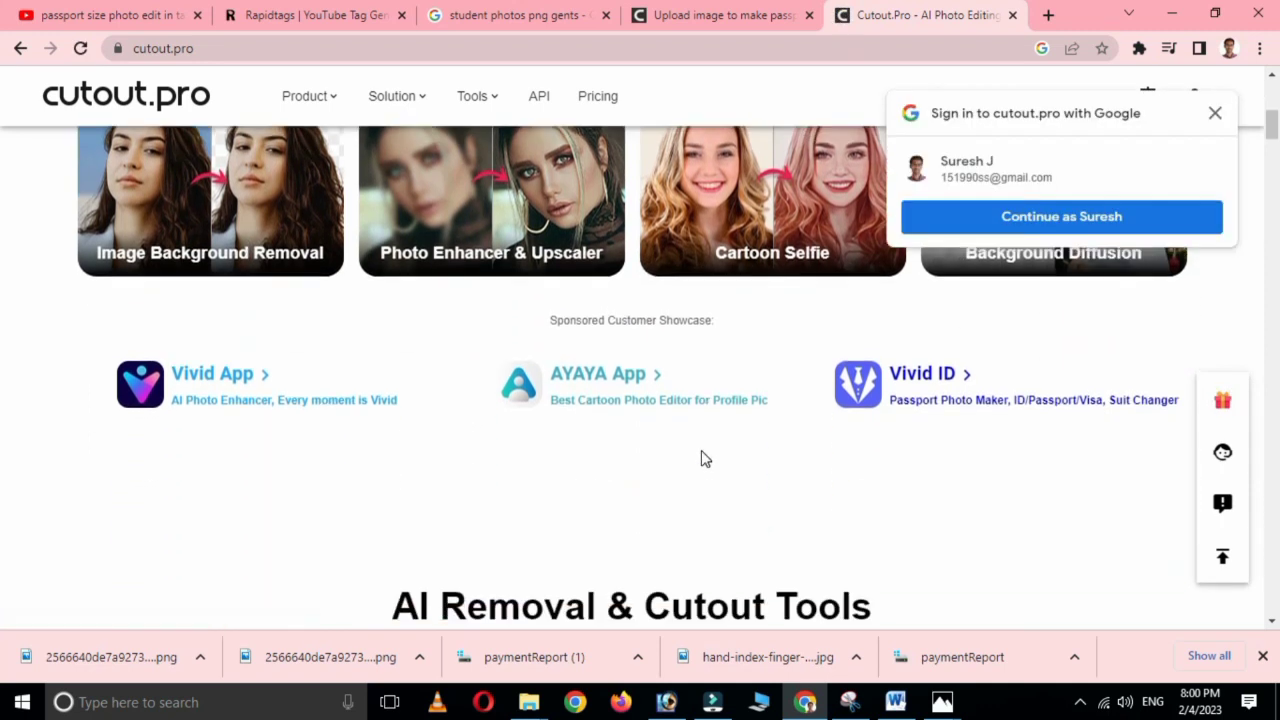
pyautogui.click(1215, 113)
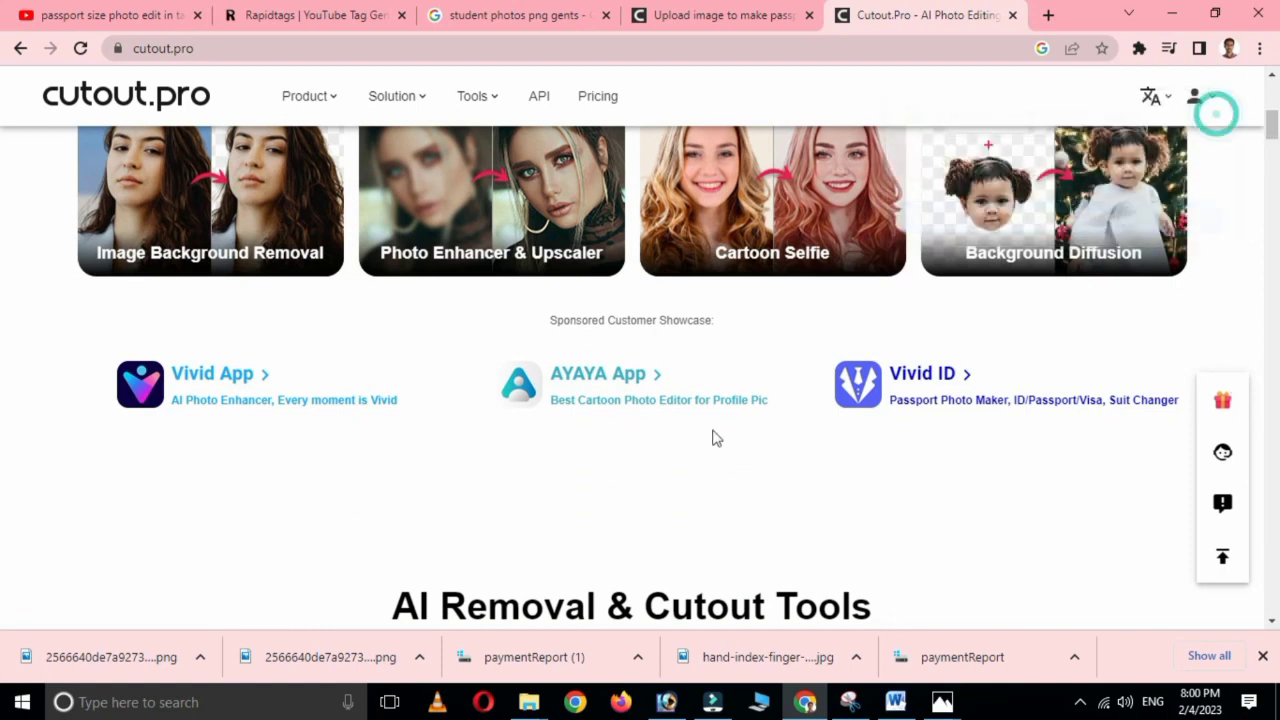
pyautogui.scroll(2, 714, 438)
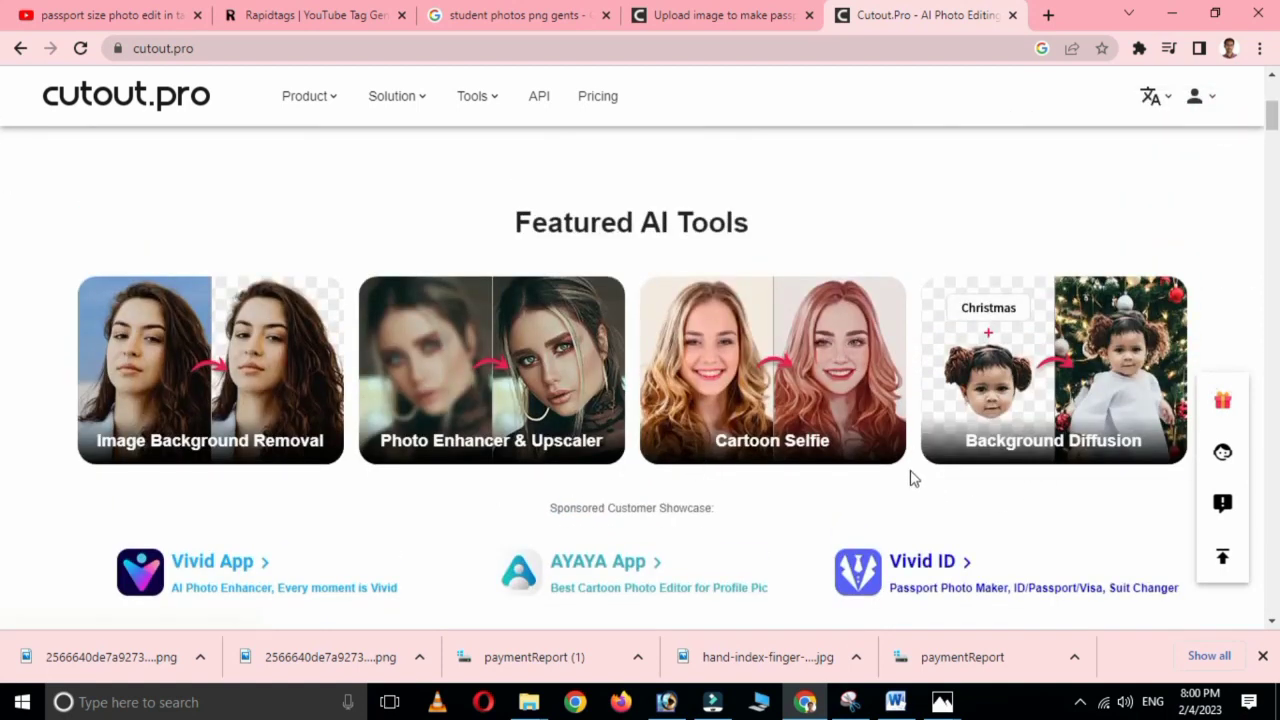